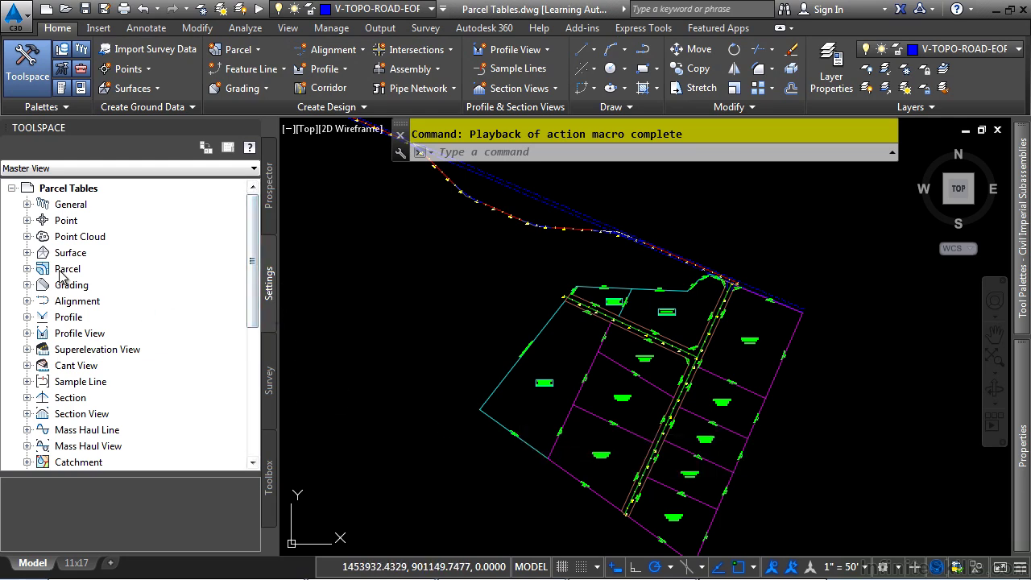
Find the Bearing over Distance style among the parcel line label styles in the drawing settings
{"action": "left_click", "coordinate": [26, 269]}
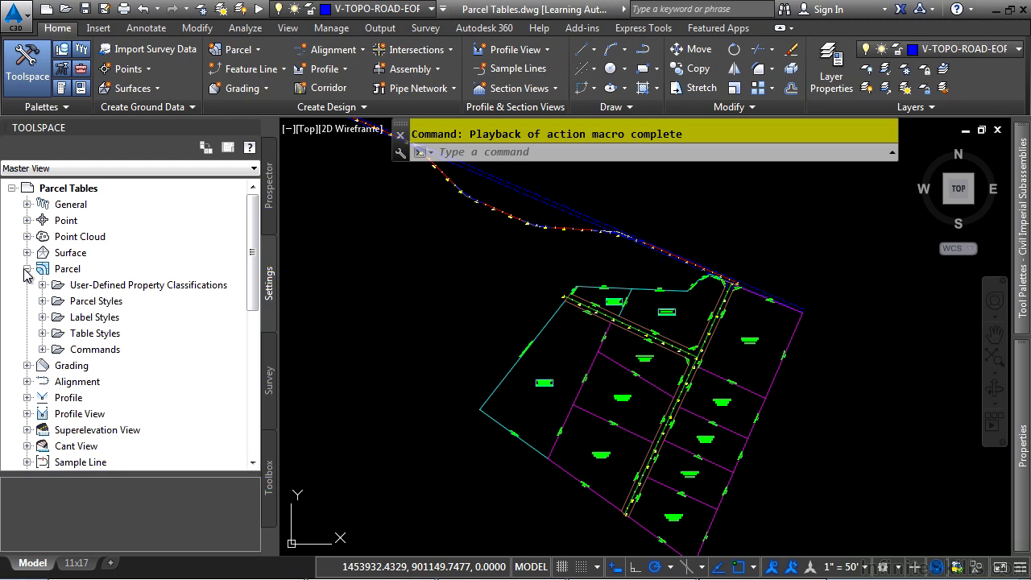
{"action": "left_click", "coordinate": [42, 317]}
{"action": "left_click", "coordinate": [57, 350]}
{"action": "scroll", "coordinate": [60, 355], "scroll_direction": "down", "scroll_amount": 1}
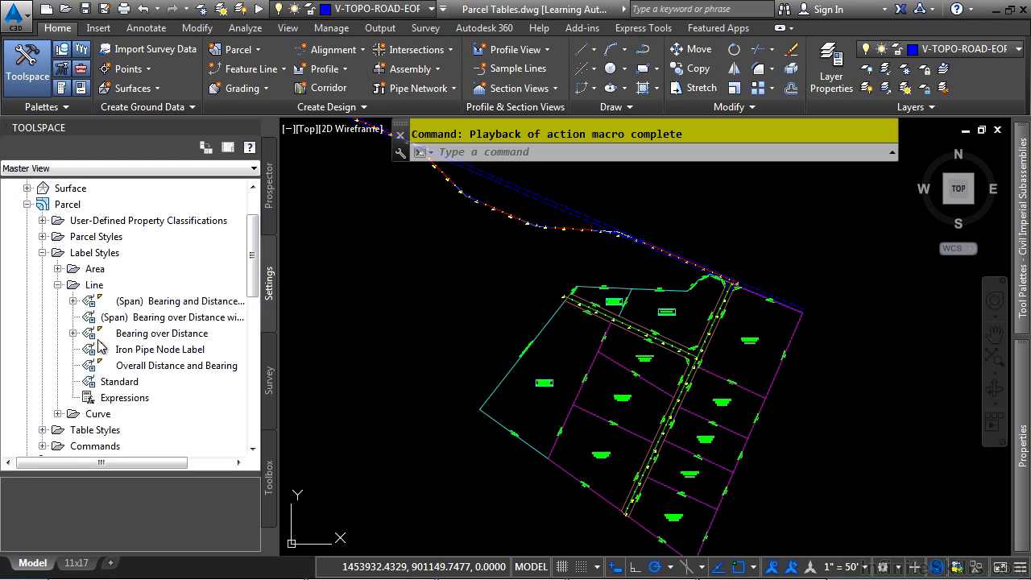
{"action": "left_click", "coordinate": [134, 336]}
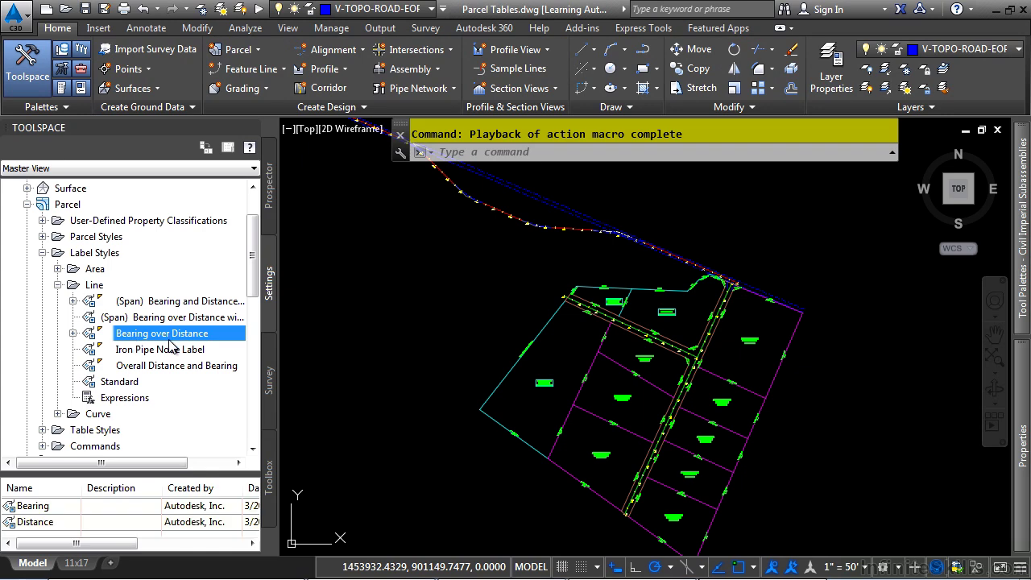
{"action": "middle_click_drag", "start_coordinate": [650, 520], "coordinate": [549, 388]}
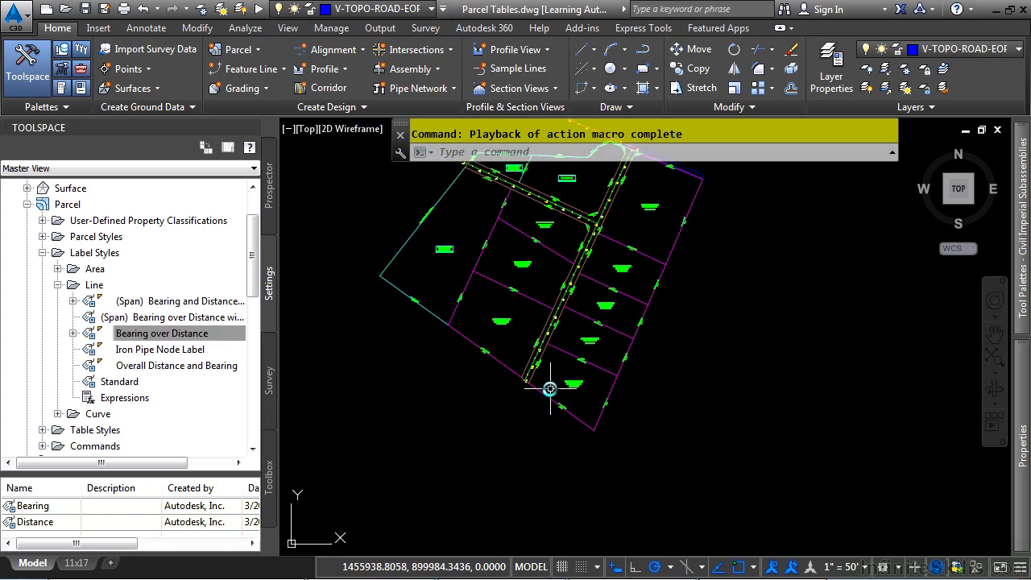
{"action": "scroll", "coordinate": [549, 388], "scroll_direction": "up", "scroll_amount": 5}
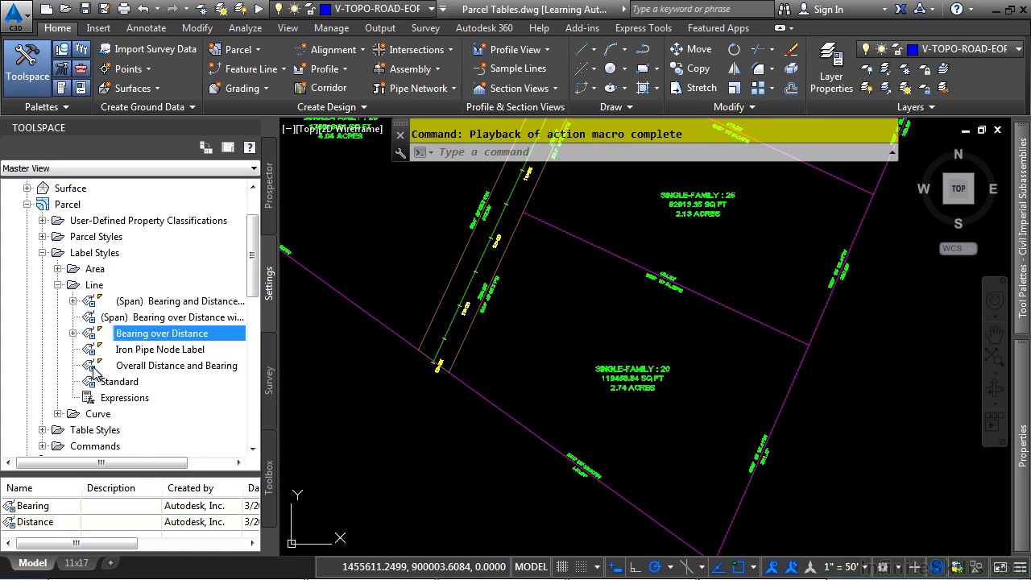
Create a new child label style based on Bearing over Distance, named "Bearing over Distance (TAGS)"
{"action": "right_click", "coordinate": [135, 334]}
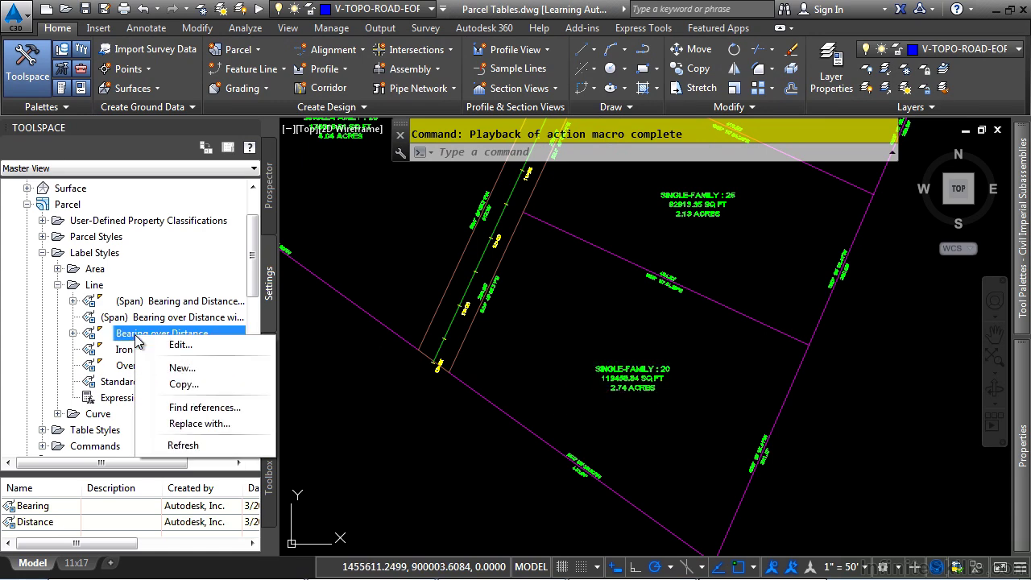
{"action": "left_click", "coordinate": [153, 338]}
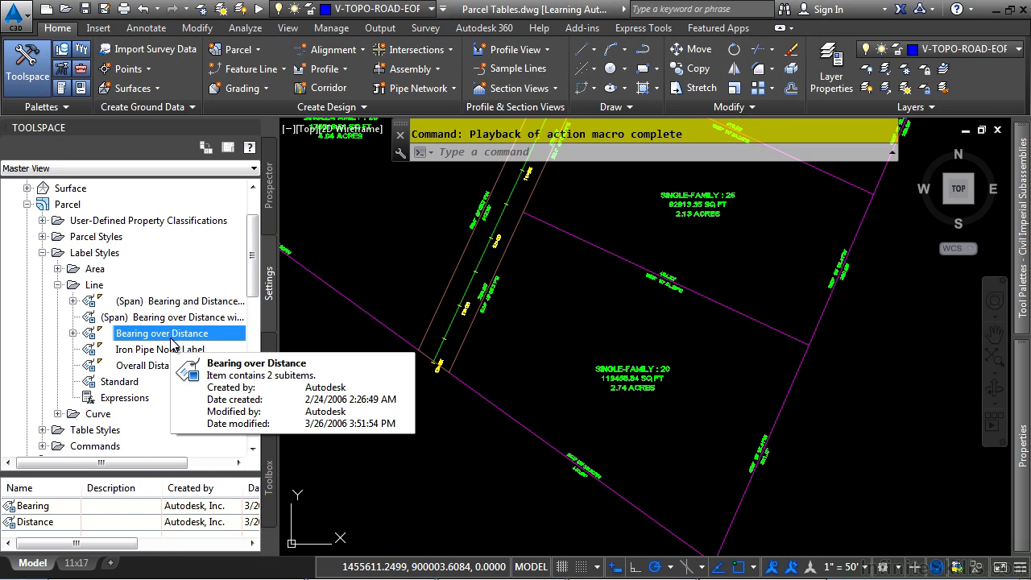
{"action": "right_click", "coordinate": [171, 342]}
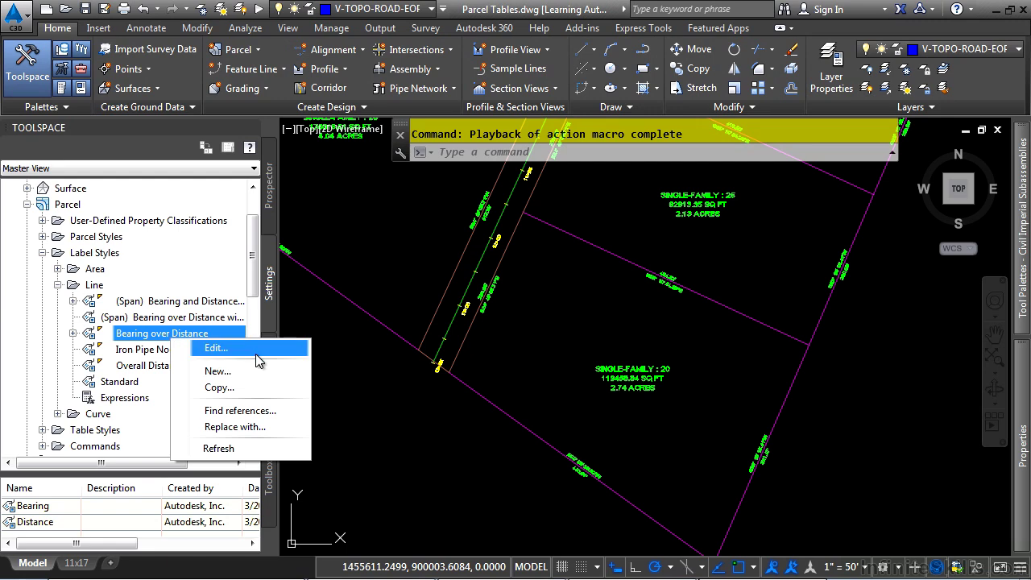
{"action": "left_click", "coordinate": [218, 370]}
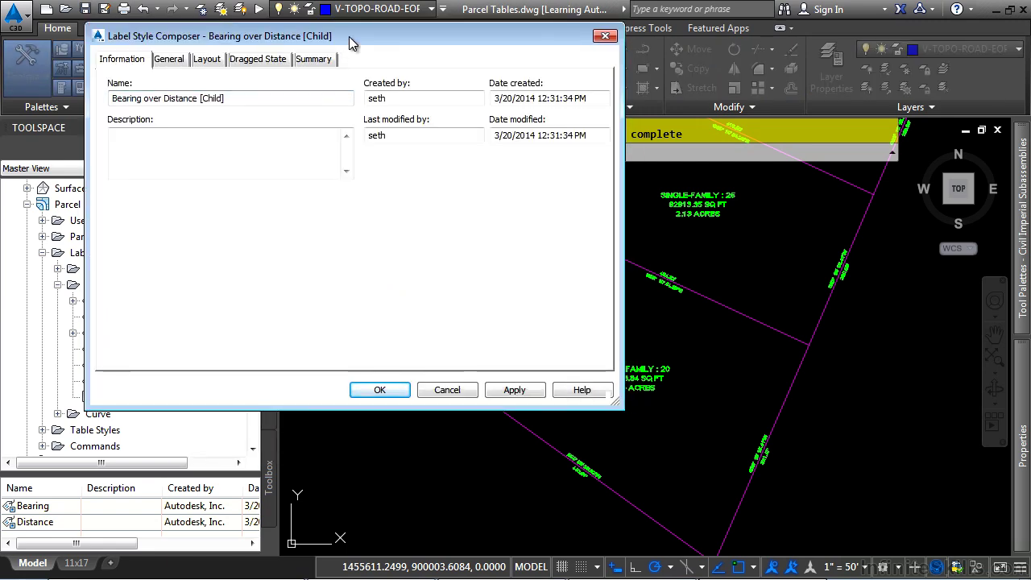
{"action": "left_click_drag", "start_coordinate": [349, 37], "coordinate": [507, 110]}
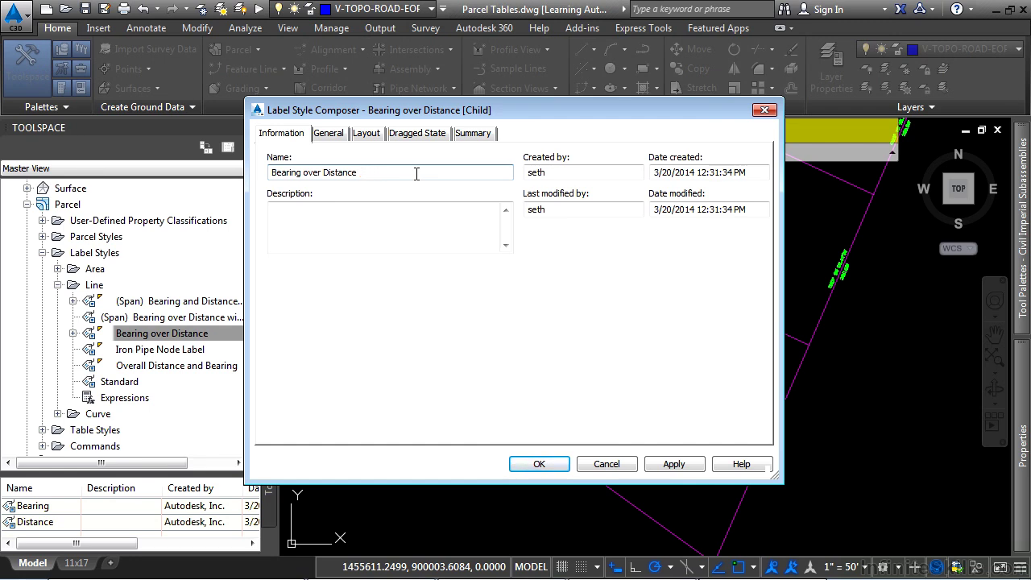
{"action": "type", "text": "TAGS)"}
Set the display mode of the Bearing over Distance (TAGS) label style to Tag
{"action": "left_click", "coordinate": [330, 134]}
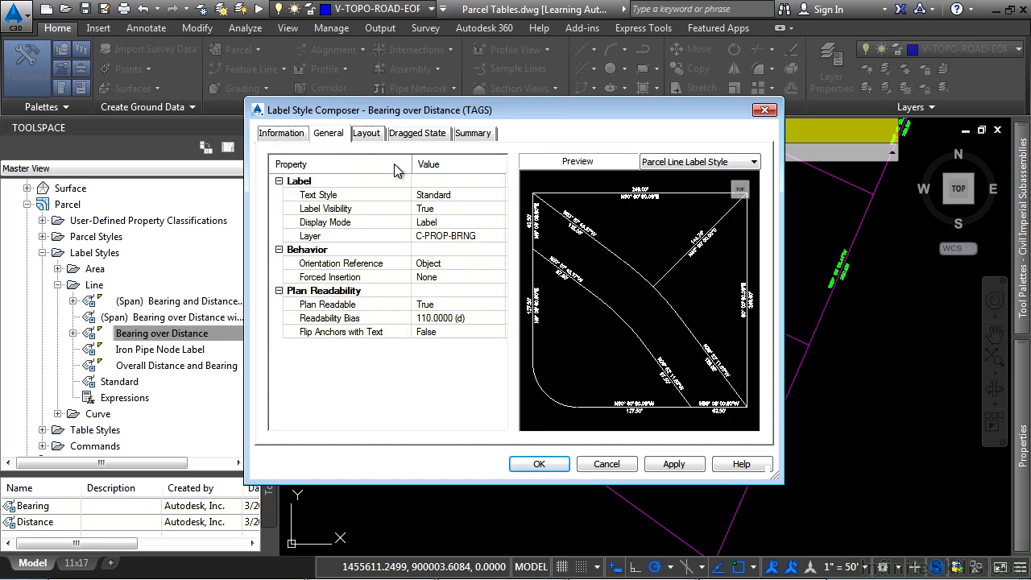
{"action": "left_click", "coordinate": [443, 223]}
{"action": "left_click", "coordinate": [482, 226]}
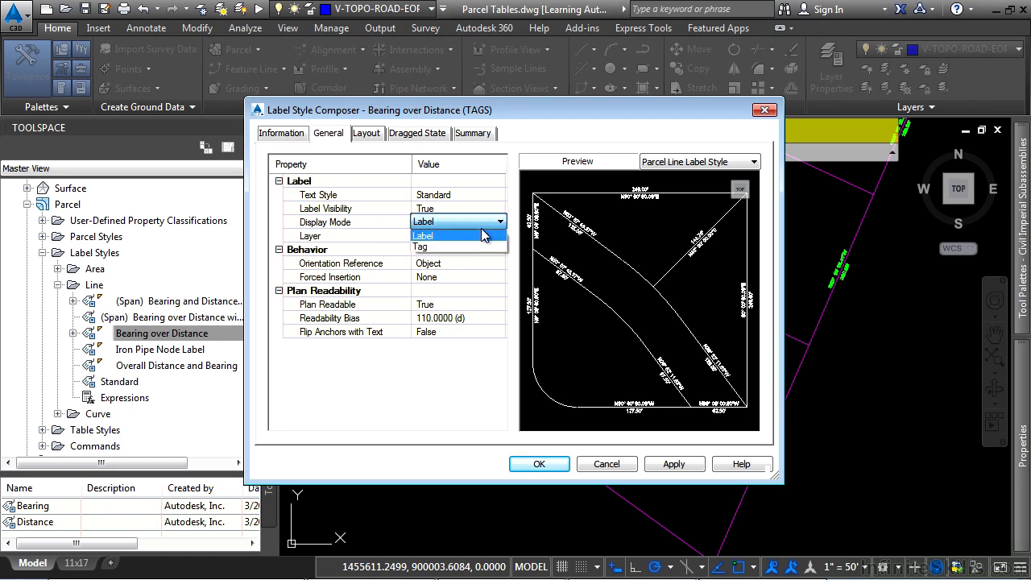
{"action": "left_click", "coordinate": [457, 247]}
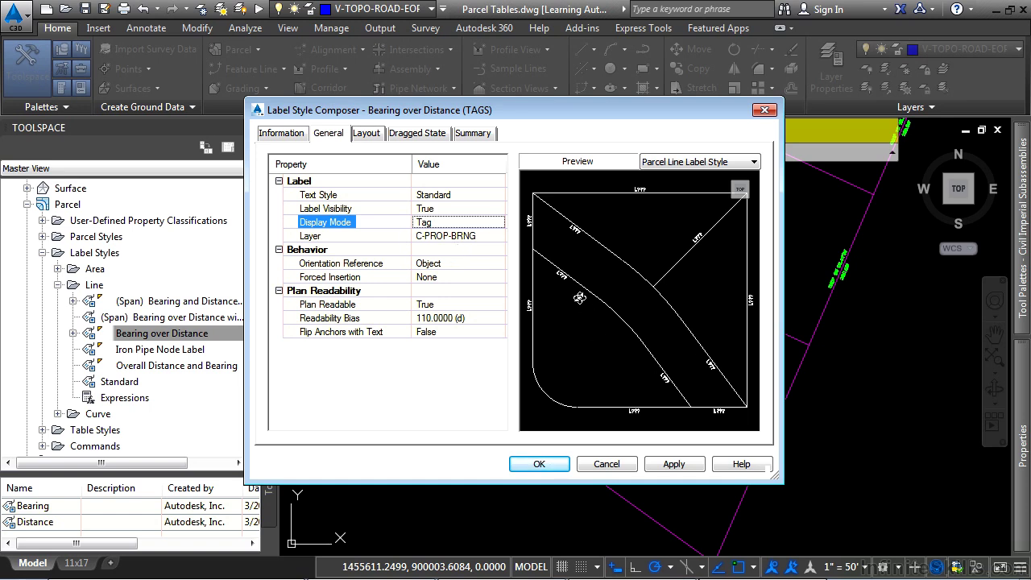
Switch the Table Tag component's visibility to False and back to True, and save the label style
{"action": "left_click", "coordinate": [366, 133]}
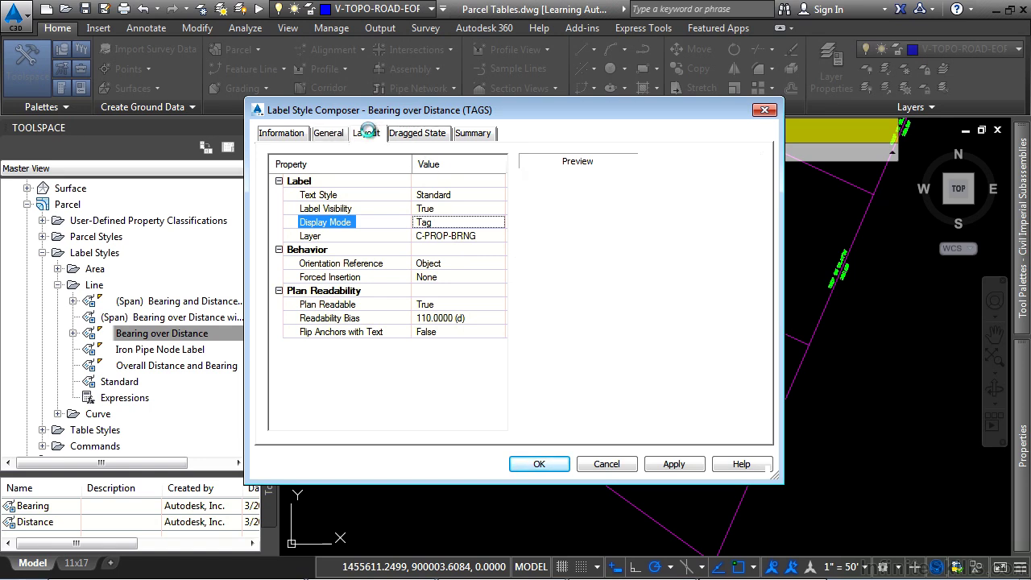
{"action": "left_click", "coordinate": [461, 240]}
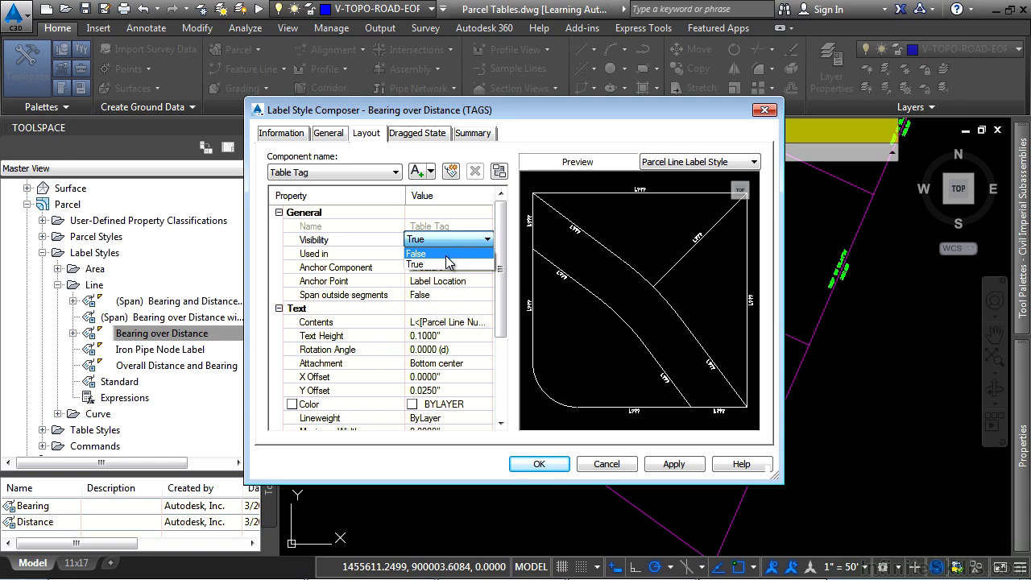
{"action": "left_click", "coordinate": [446, 253]}
{"action": "left_click", "coordinate": [447, 240]}
{"action": "left_click", "coordinate": [486, 240]}
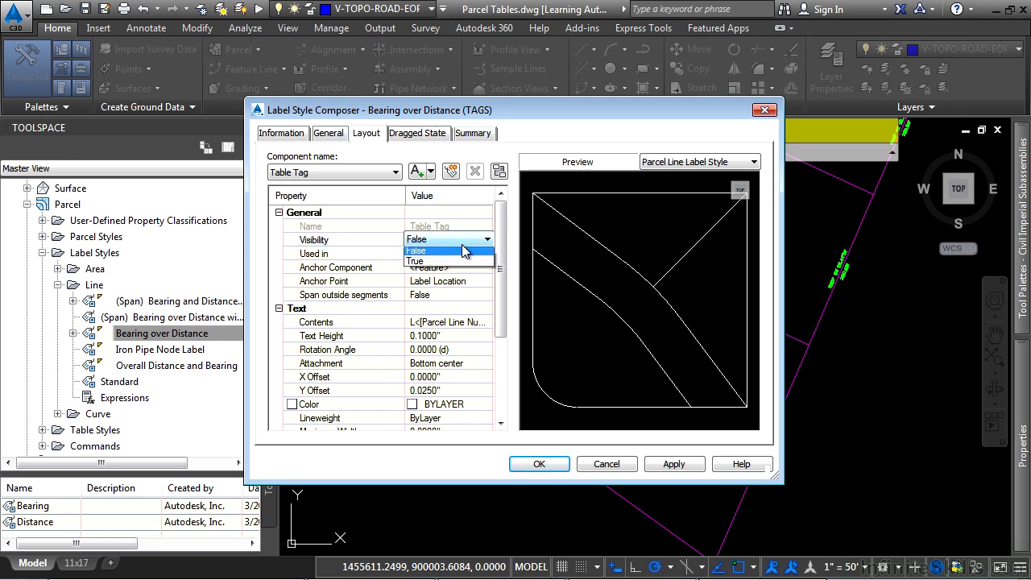
{"action": "left_click", "coordinate": [444, 265]}
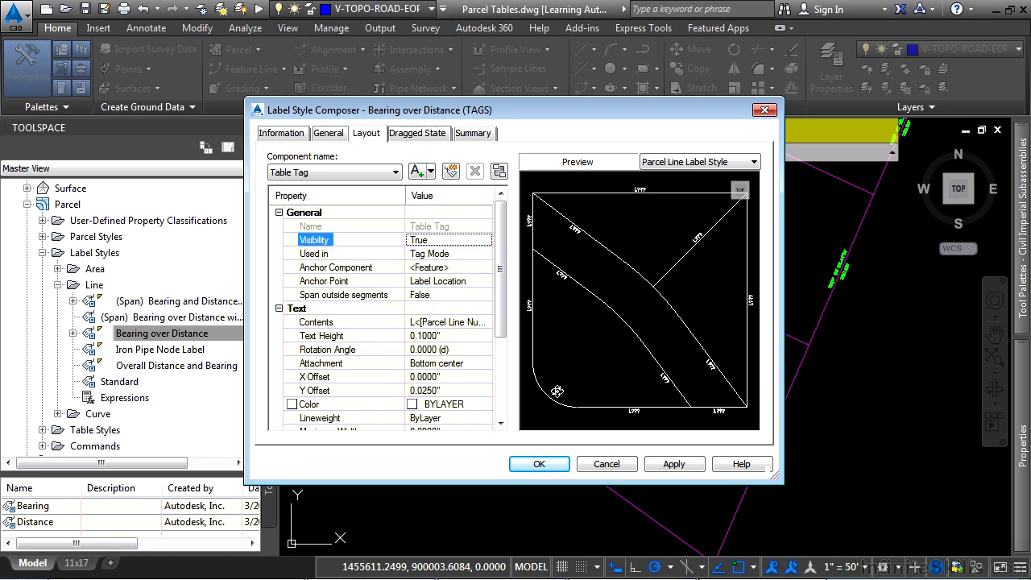
{"action": "left_click", "coordinate": [539, 463]}
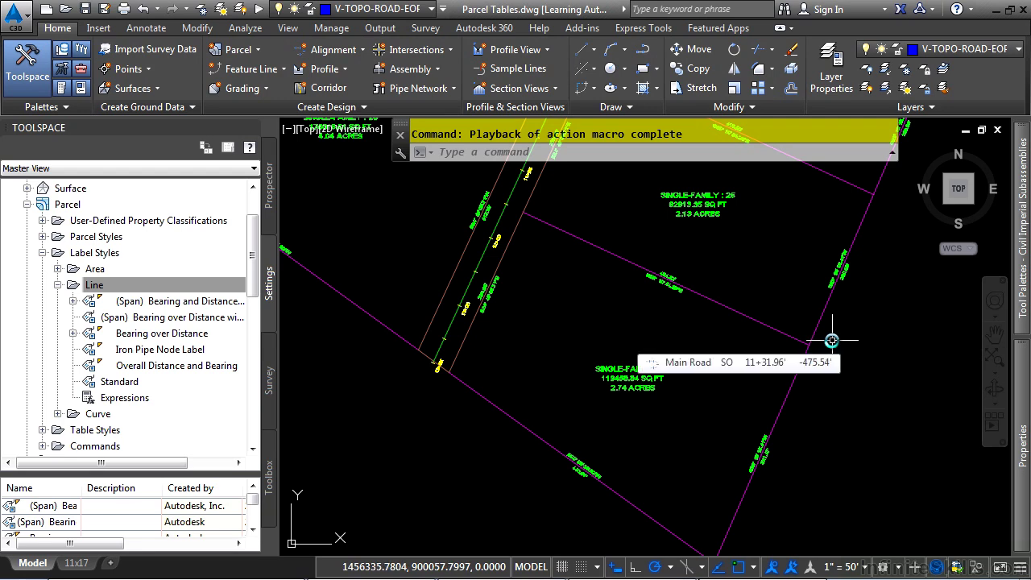
Apply the Bearing over Distance (TAGS) line label style to the four segment labels around single-family parcel 20
{"action": "left_click", "coordinate": [657, 280]}
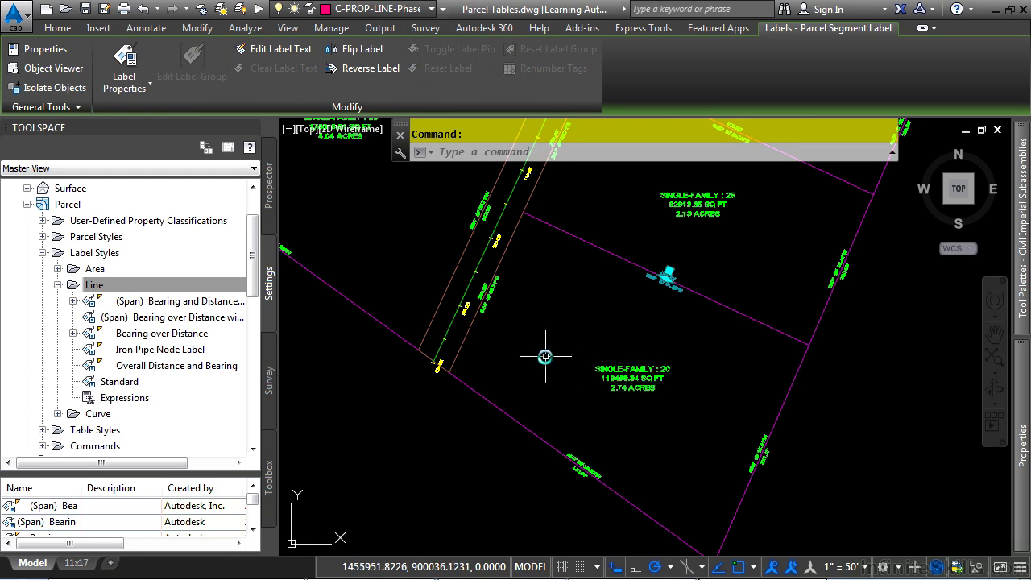
{"action": "left_click", "coordinate": [492, 285]}
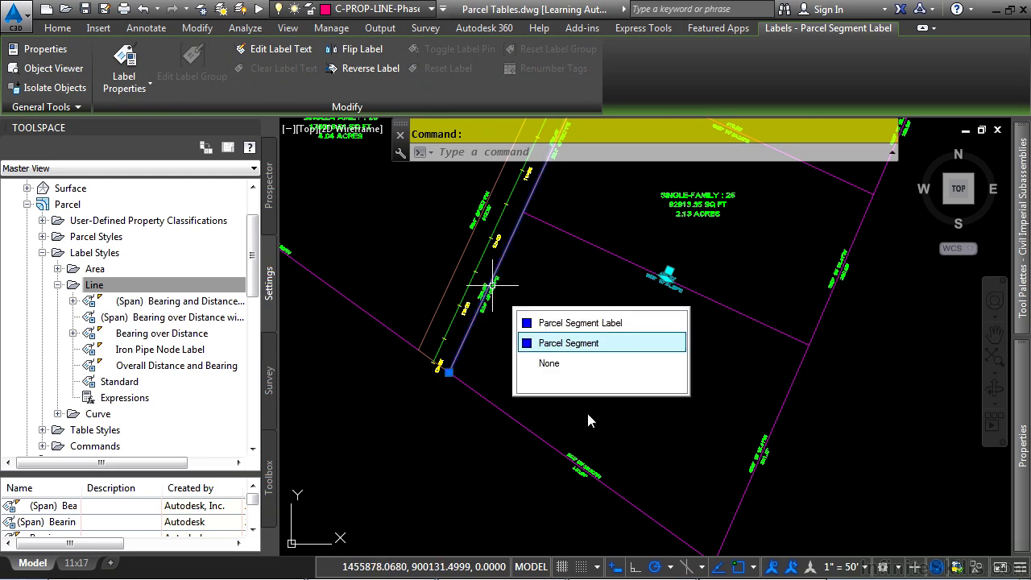
{"action": "left_click", "coordinate": [584, 319]}
{"action": "left_click", "coordinate": [587, 471]}
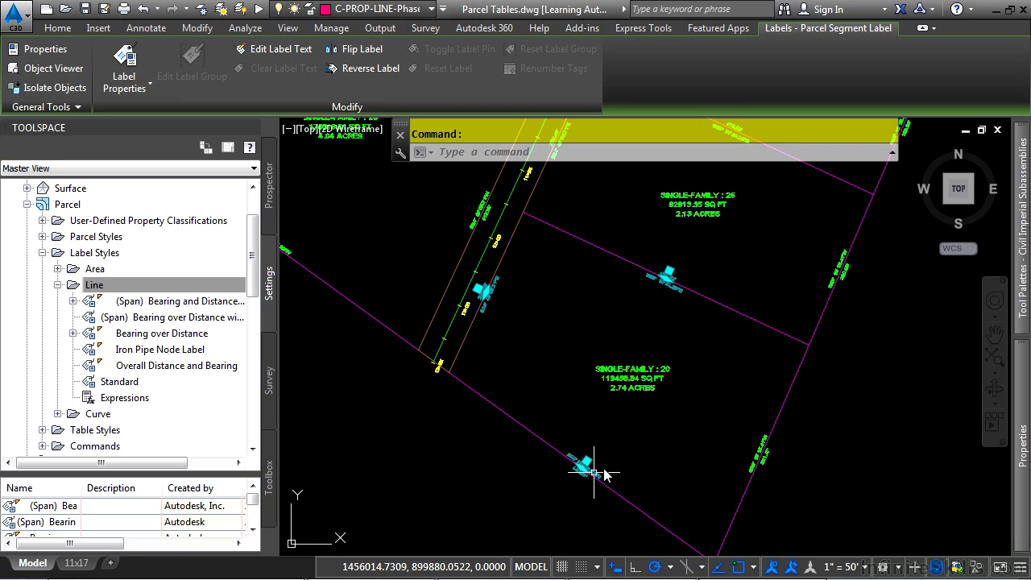
{"action": "left_click", "coordinate": [755, 451]}
{"action": "mouse_move", "coordinate": [1024, 401]}
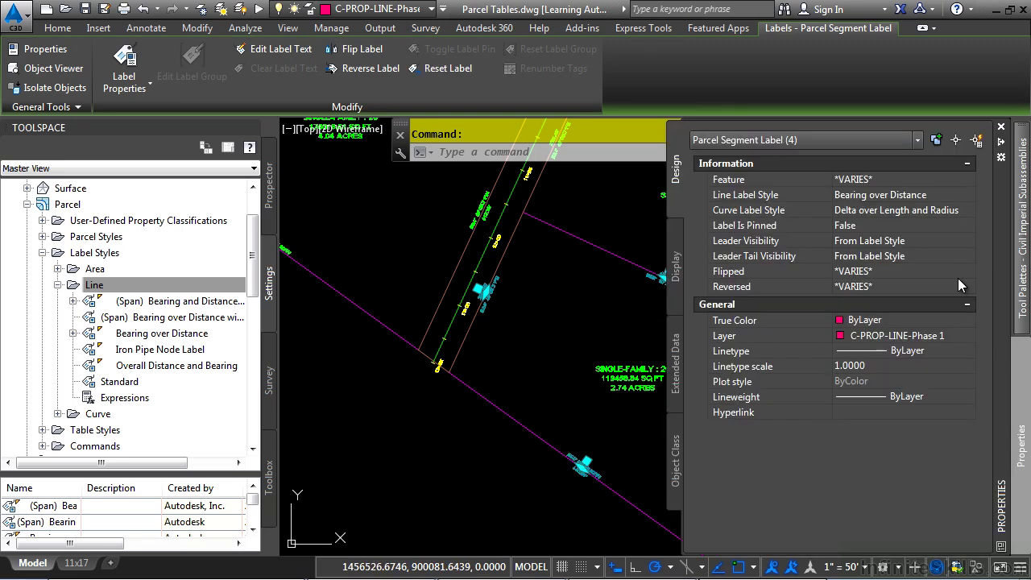
{"action": "left_click", "coordinate": [950, 194]}
{"action": "left_click", "coordinate": [965, 195]}
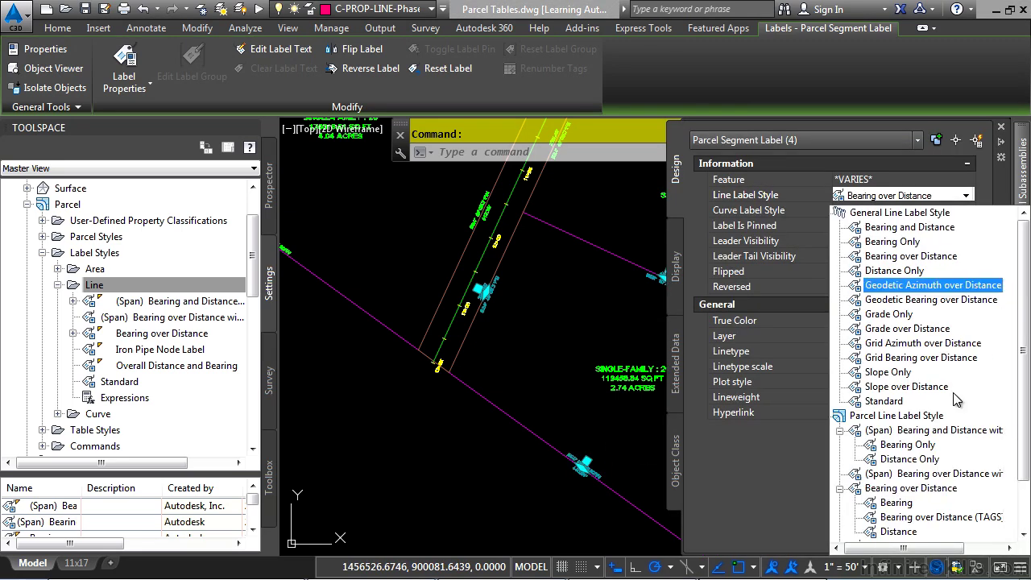
{"action": "left_click", "coordinate": [935, 517]}
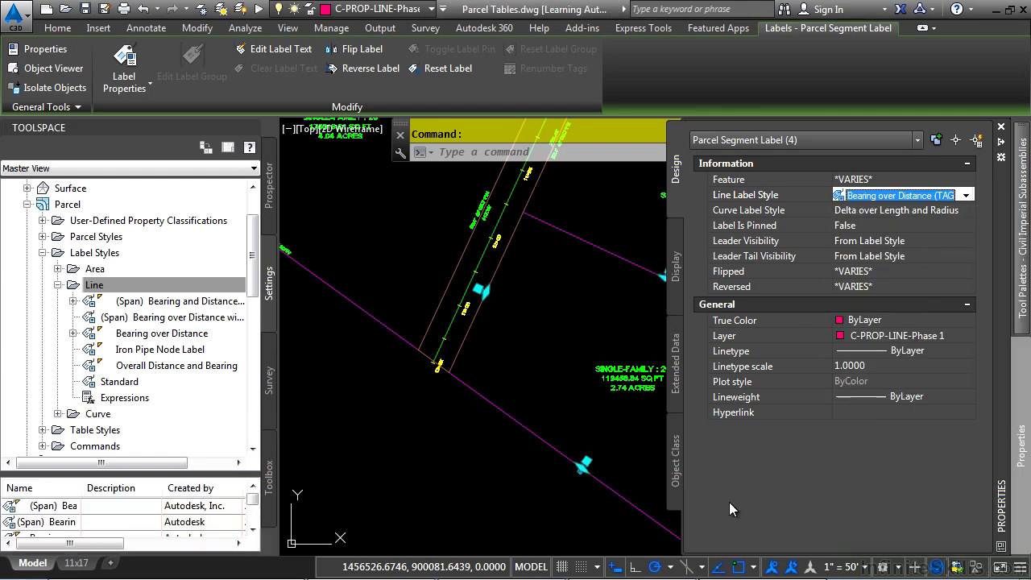
{"action": "key", "text": "Escape"}
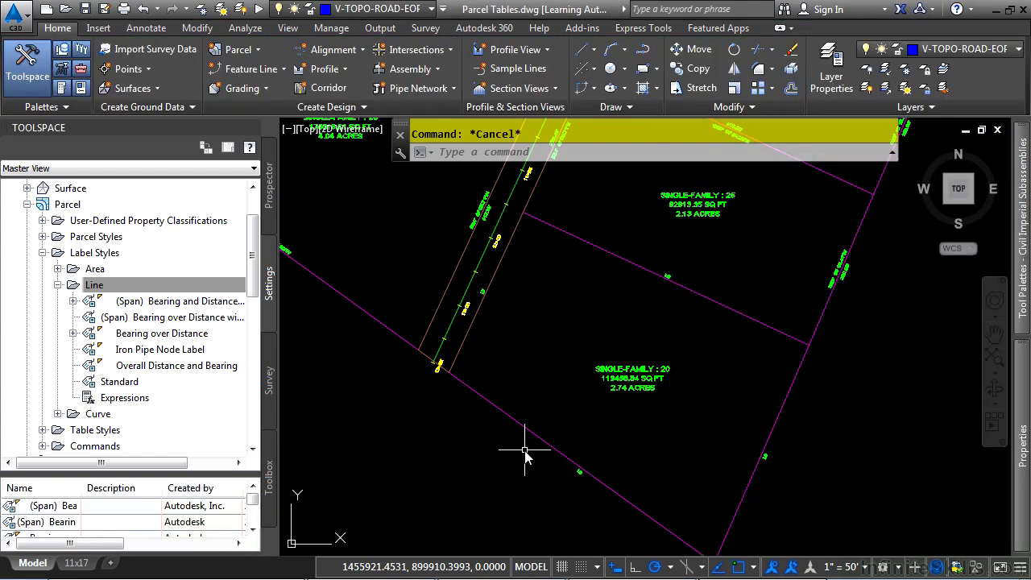
Renumber the L8 line tag on the southwest boundary of single-family parcel 20
{"action": "scroll", "coordinate": [604, 475], "scroll_direction": "up", "scroll_amount": 5}
{"action": "scroll", "coordinate": [410, 474], "scroll_direction": "down", "scroll_amount": 4}
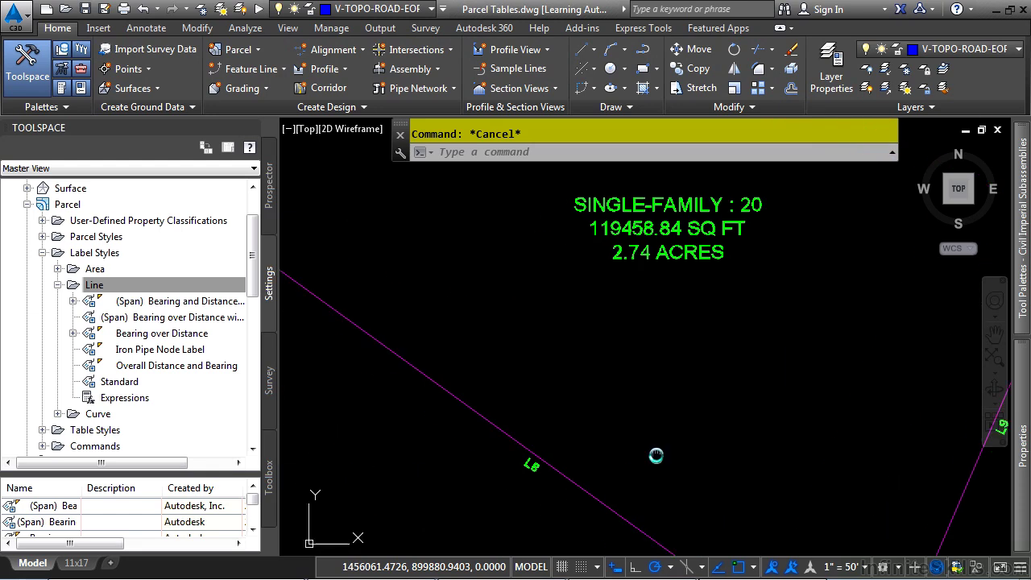
{"action": "scroll", "coordinate": [765, 368], "scroll_direction": "up", "scroll_amount": 4}
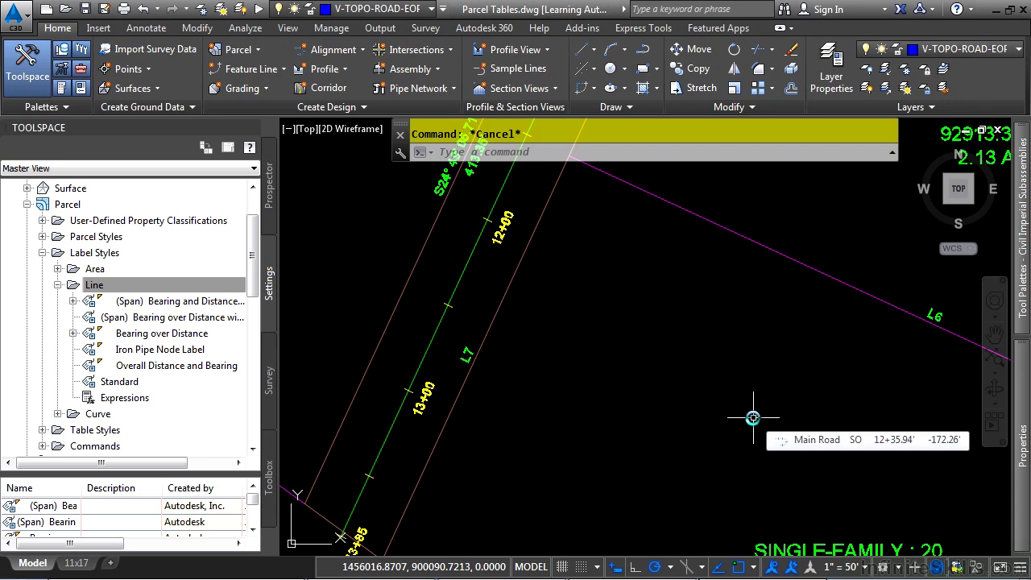
{"action": "middle_click_drag", "start_coordinate": [753, 418], "coordinate": [693, 375]}
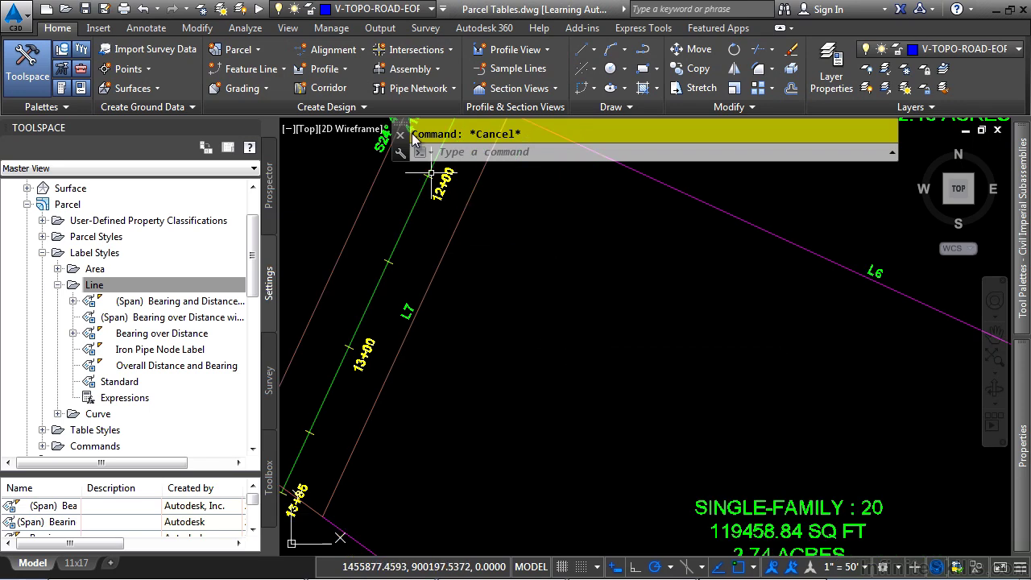
{"action": "left_click", "coordinate": [425, 28]}
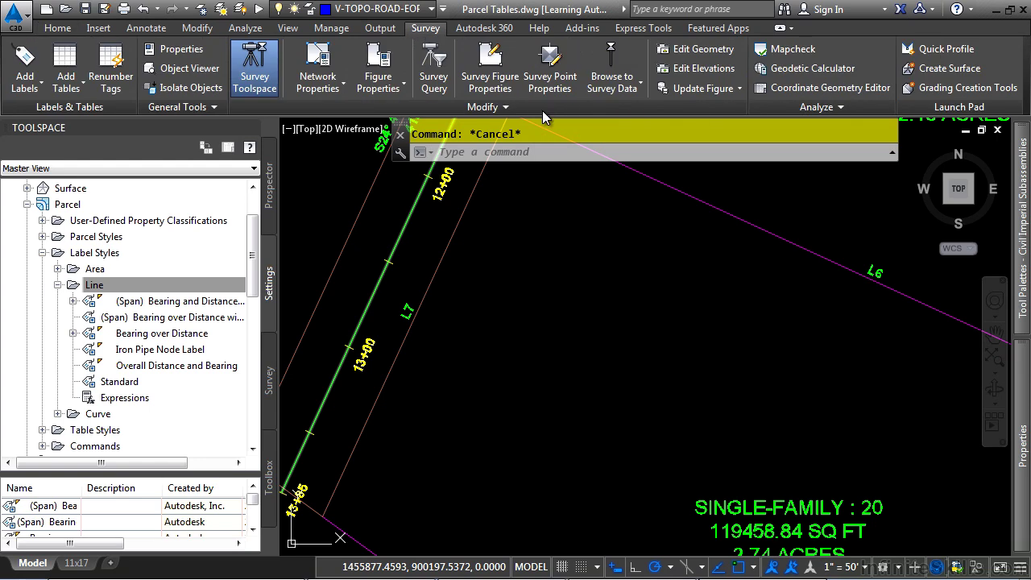
{"action": "right_click", "coordinate": [420, 71]}
{"action": "mouse_move", "coordinate": [455, 102]}
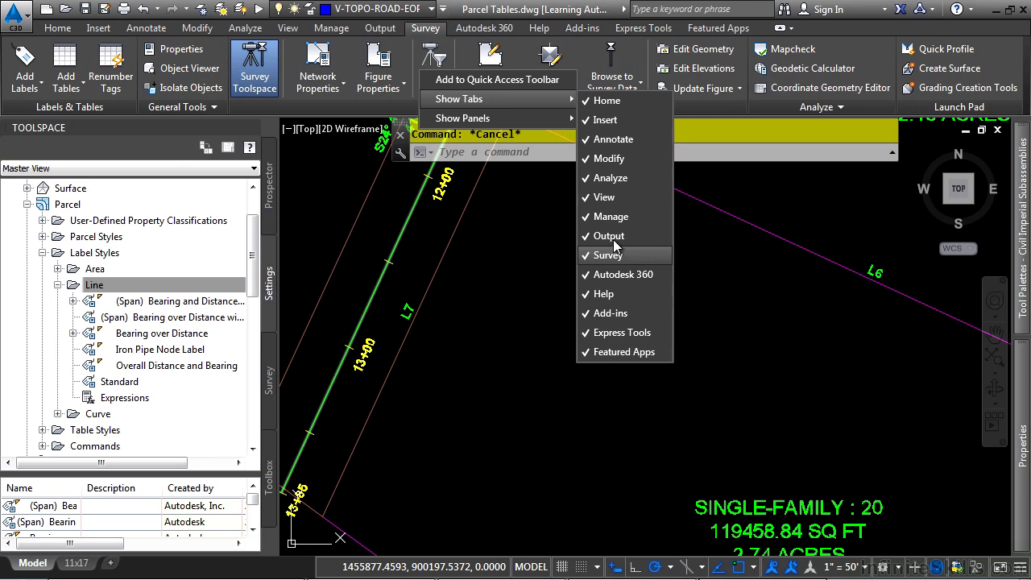
{"action": "left_click", "coordinate": [381, 180]}
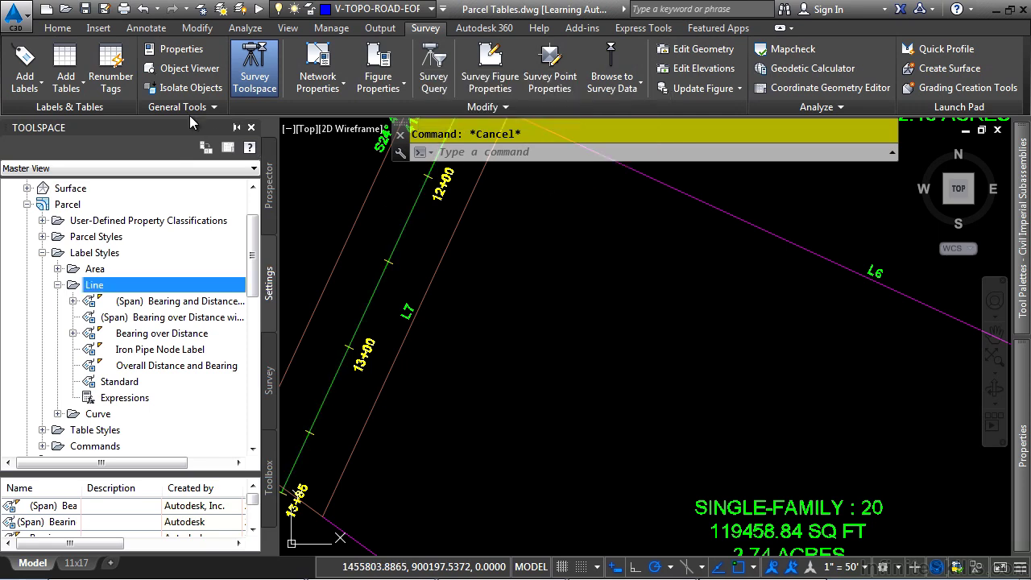
{"action": "left_click", "coordinate": [124, 89]}
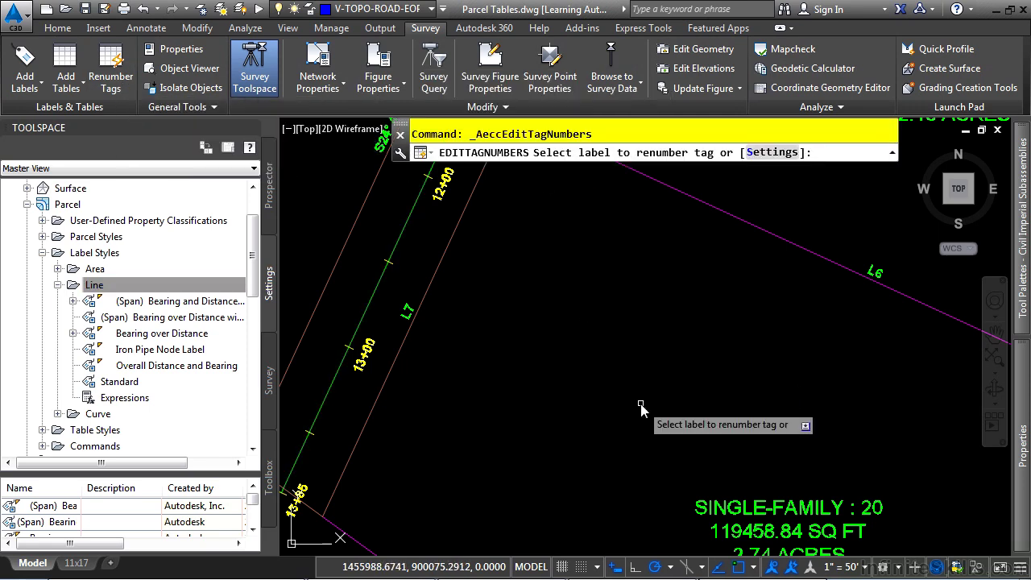
{"action": "mouse_move", "coordinate": [633, 483]}
{"action": "middle_mouse_down"}
{"action": "mouse_move", "coordinate": [518, 380]}
{"action": "mouse_move", "coordinate": [597, 312]}
{"action": "mouse_move", "coordinate": [601, 333]}
{"action": "mouse_move", "coordinate": [533, 309]}
{"action": "middle_mouse_up"}
{"action": "left_click", "coordinate": [505, 342]}
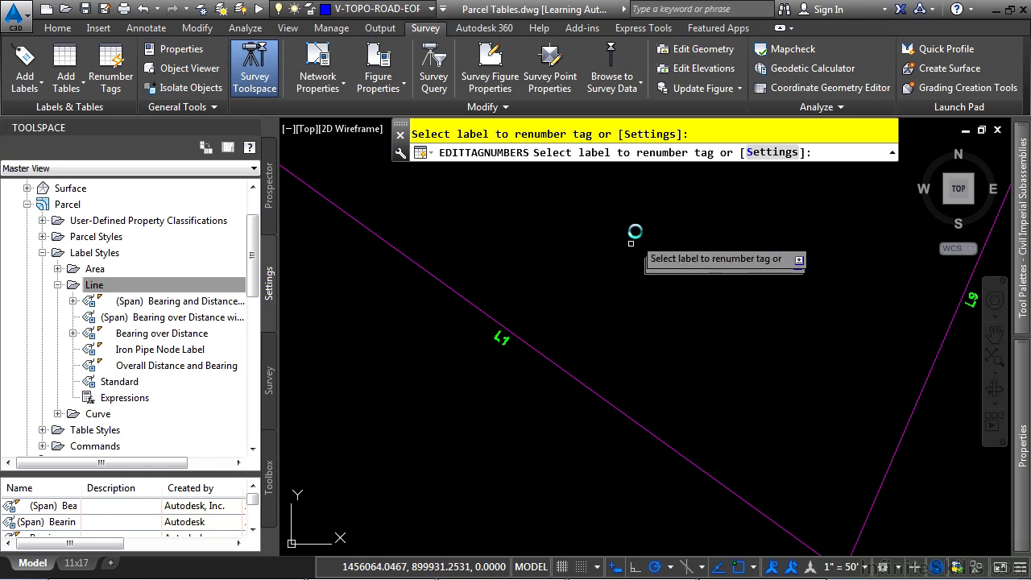
Set the lines starting number for table tag creation to 1 in the tag numbering settings
{"action": "left_click", "coordinate": [772, 152]}
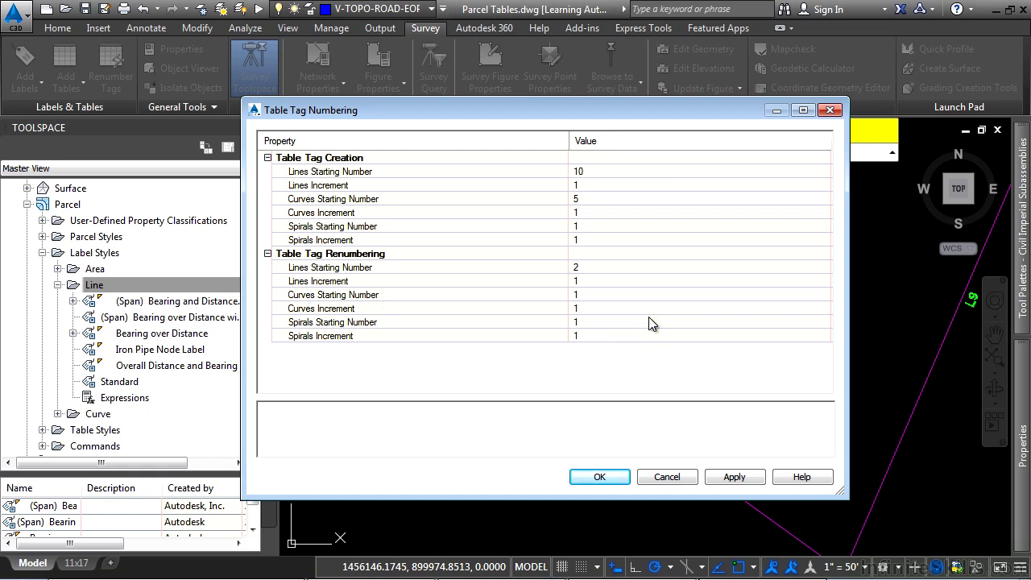
{"action": "left_click", "coordinate": [603, 268]}
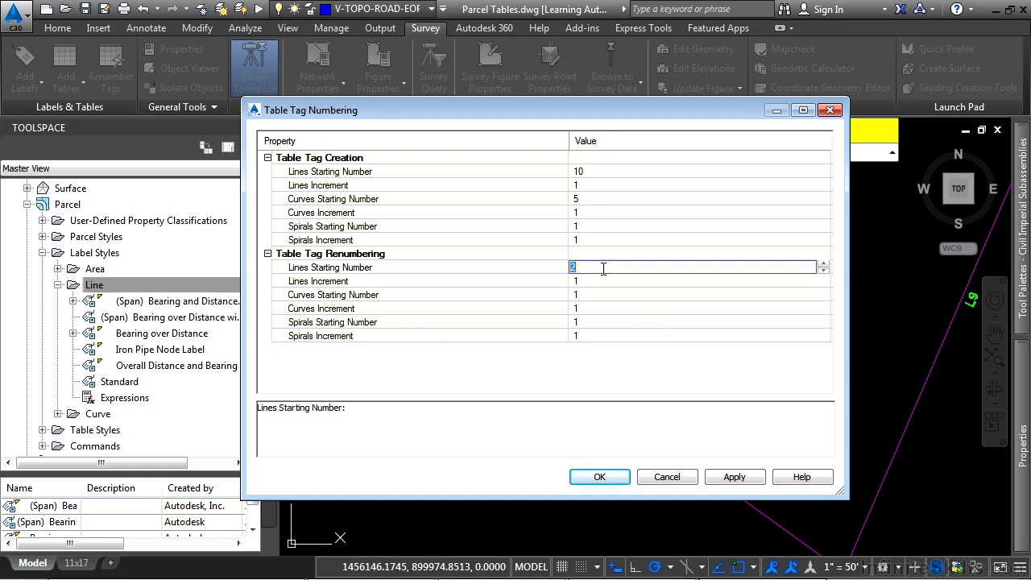
{"action": "left_click", "coordinate": [608, 171]}
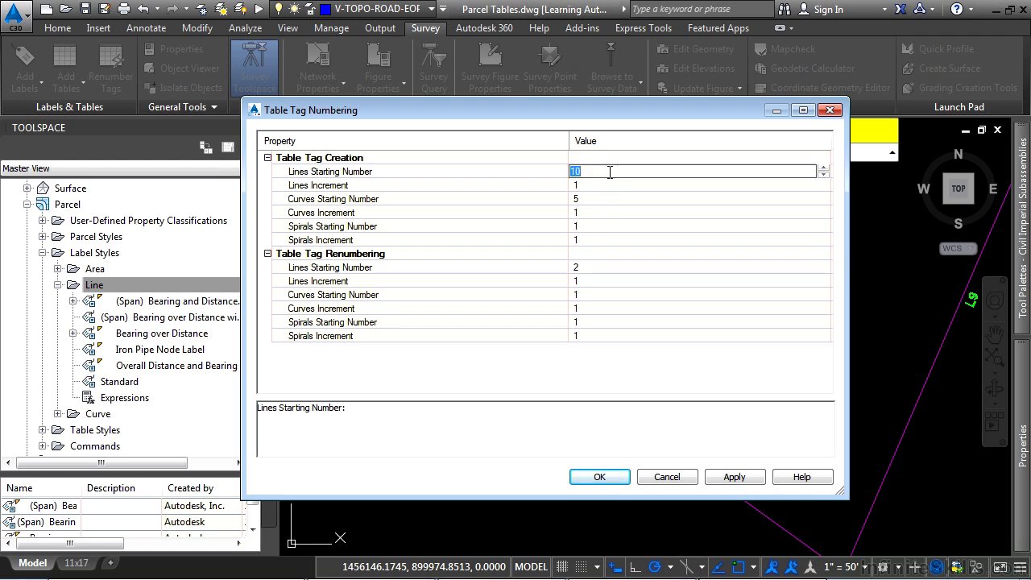
{"action": "type", "text": "1"}
{"action": "key", "text": "Return"}
{"action": "left_click", "coordinate": [599, 476]}
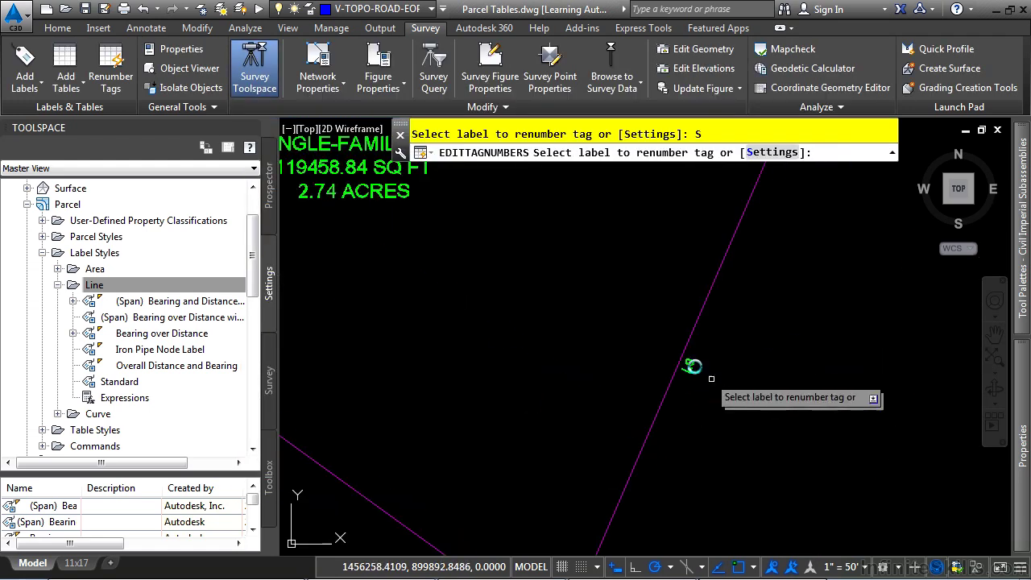
Renumber the line tags on the east, north and west boundaries of single-family parcel 20 as L2, L3 and L4
{"action": "left_click", "coordinate": [688, 364]}
{"action": "middle_click_drag", "start_coordinate": [715, 262], "coordinate": [762, 454]}
{"action": "middle_click_drag", "start_coordinate": [538, 381], "coordinate": [720, 479]}
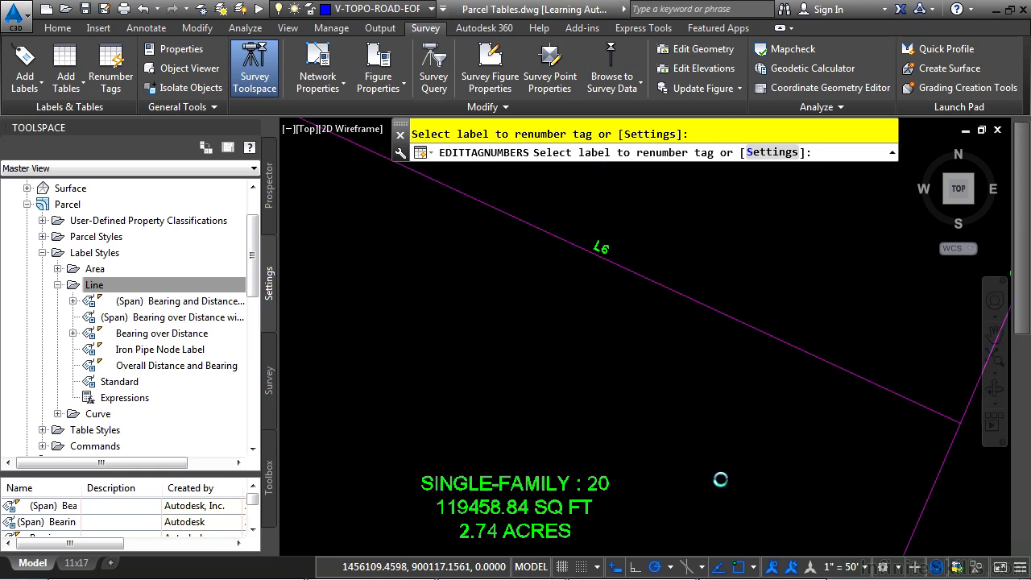
{"action": "mouse_move", "coordinate": [631, 196]}
{"action": "middle_mouse_down"}
{"action": "mouse_move", "coordinate": [674, 367]}
{"action": "mouse_move", "coordinate": [833, 334]}
{"action": "middle_mouse_up"}
{"action": "left_click", "coordinate": [646, 343]}
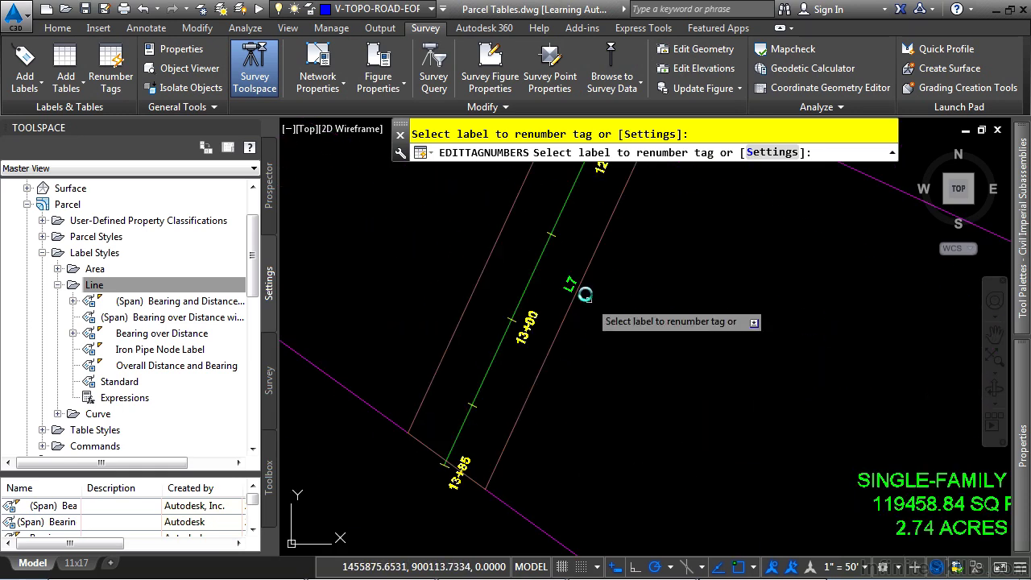
{"action": "left_click", "coordinate": [570, 284]}
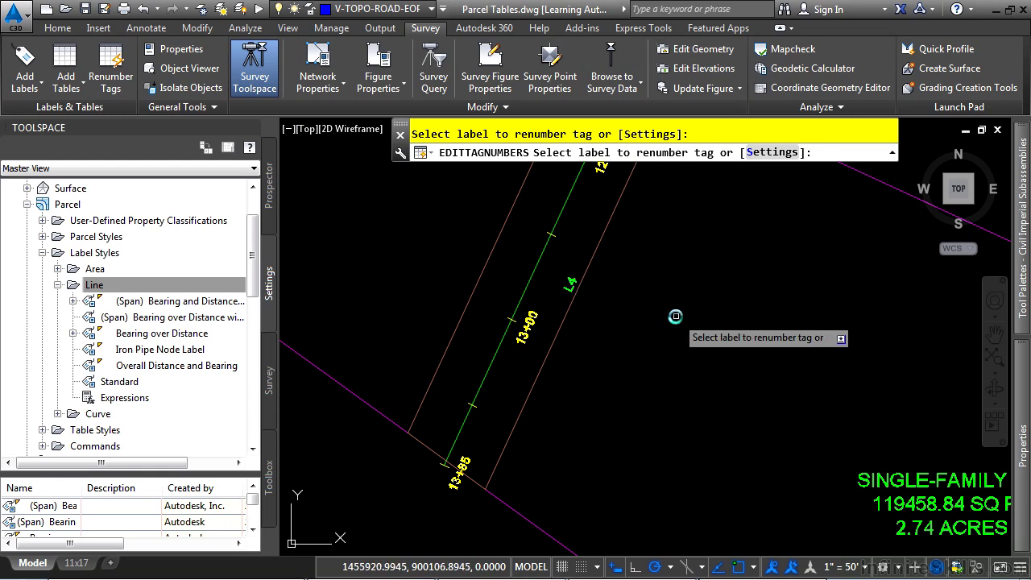
{"action": "scroll", "coordinate": [675, 317], "scroll_direction": "down", "scroll_amount": 2}
{"action": "key", "text": "Escape"}
{"action": "scroll", "coordinate": [675, 317], "scroll_direction": "down", "scroll_amount": 4}
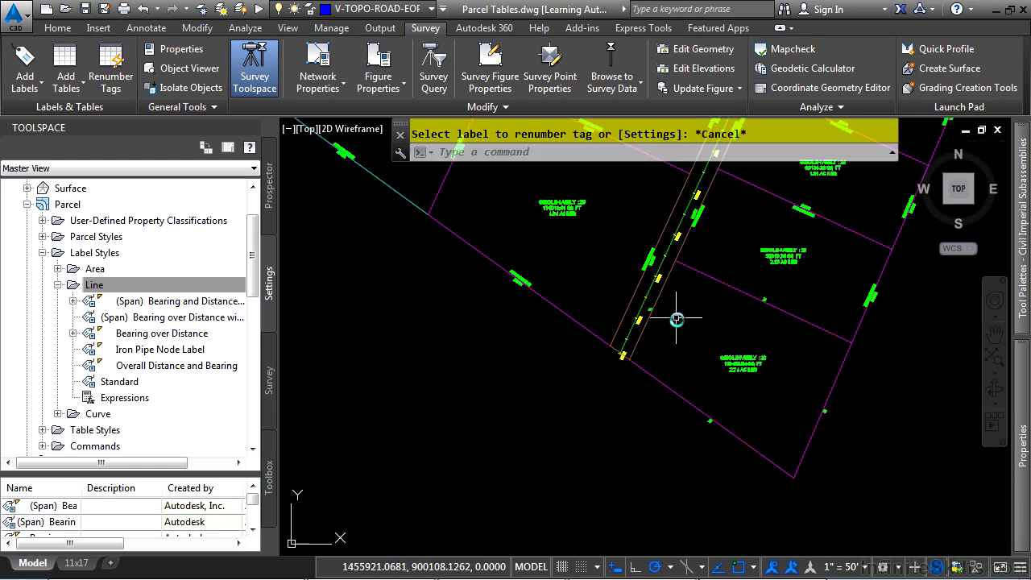
{"action": "scroll", "coordinate": [643, 375], "scroll_direction": "up", "scroll_amount": 3}
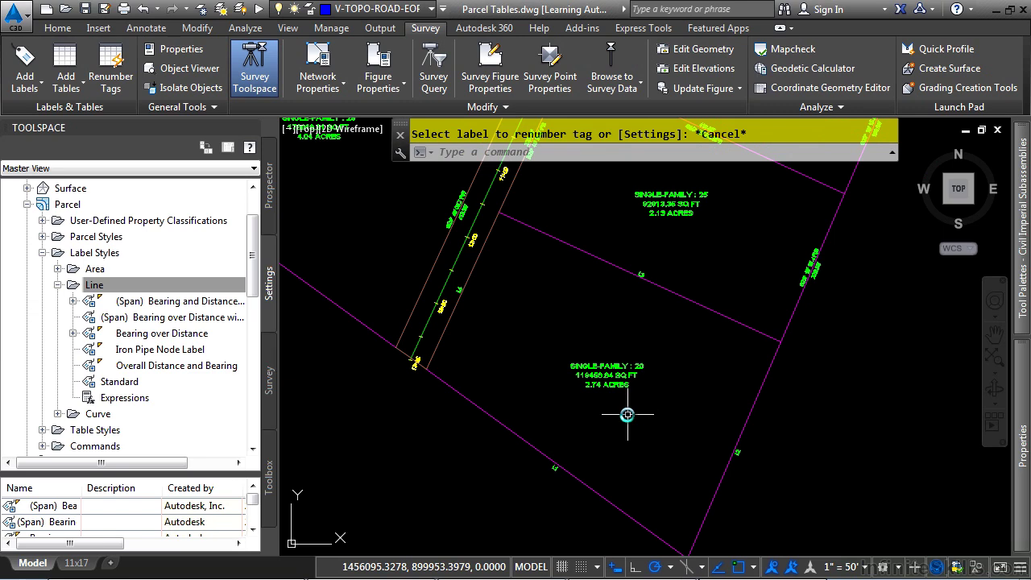
Open the Length & Direction parcel line table style
{"action": "left_click", "coordinate": [43, 253]}
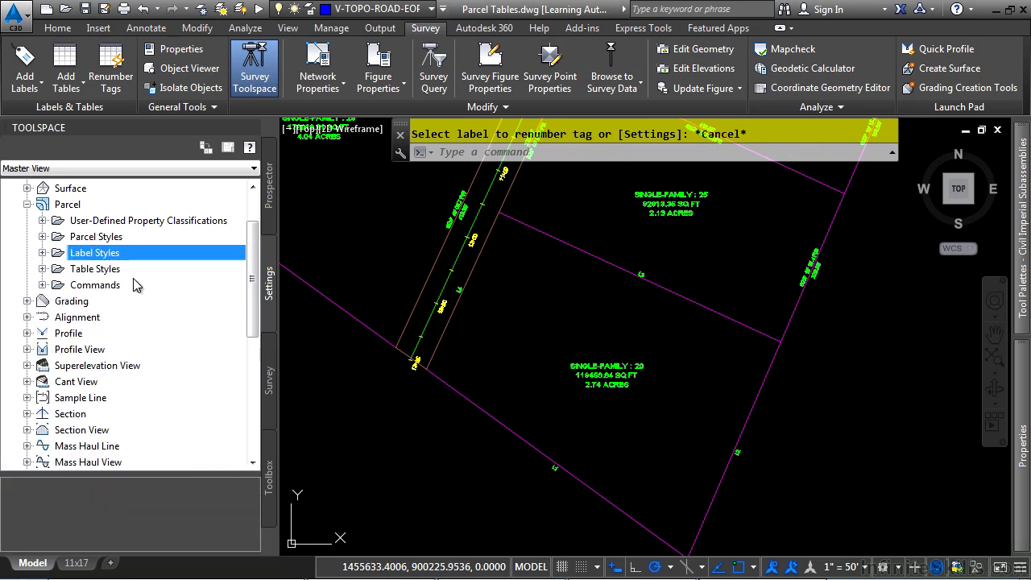
{"action": "left_click", "coordinate": [43, 269]}
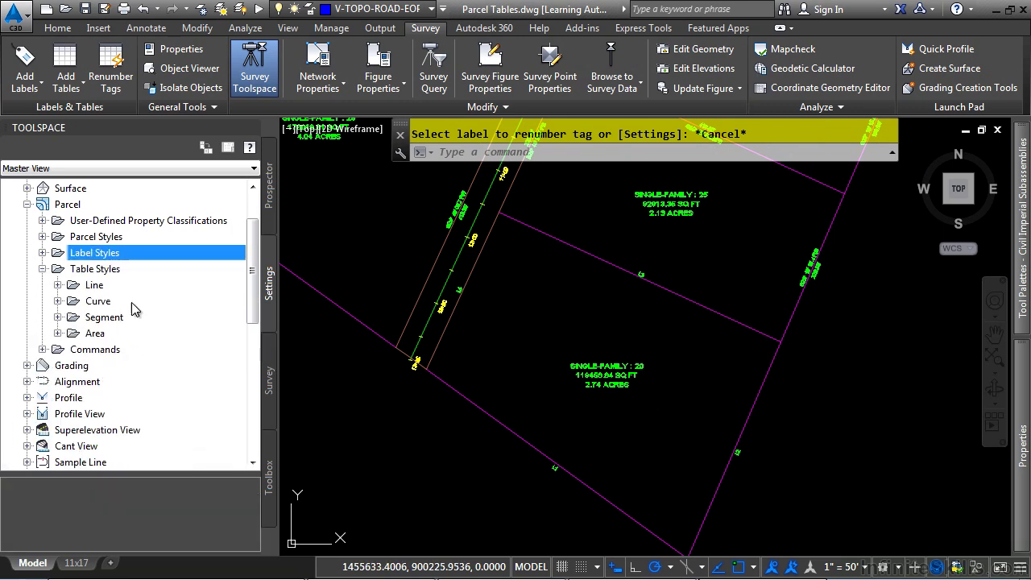
{"action": "left_click", "coordinate": [58, 285]}
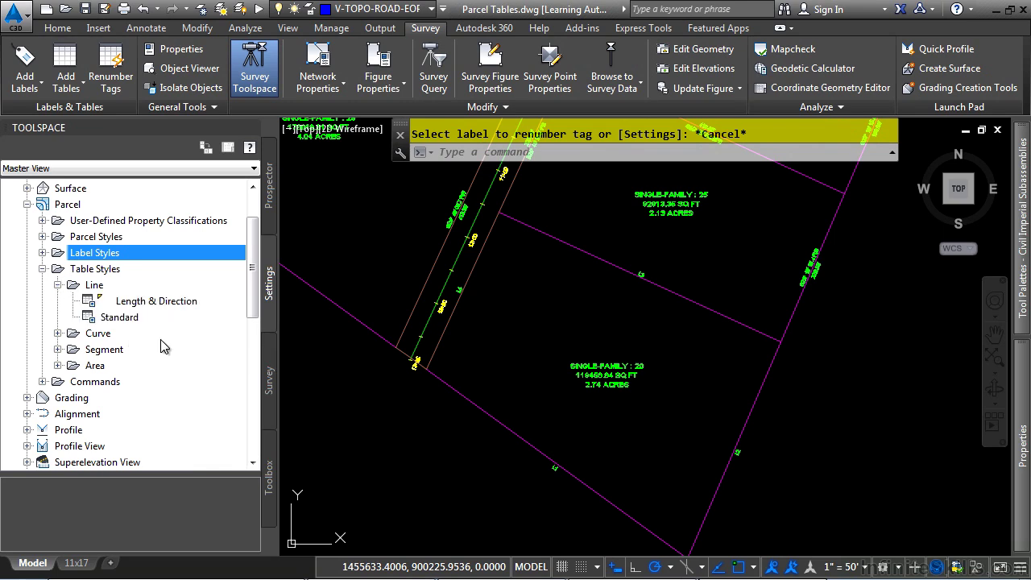
{"action": "double_click", "coordinate": [157, 302]}
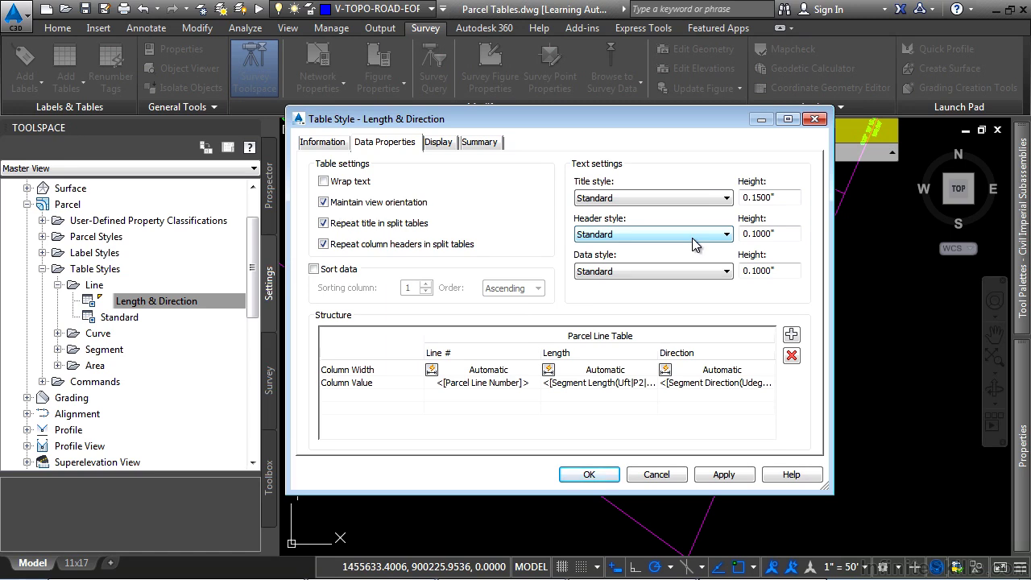
Examine the table style's column structure, Length column contents and component display settings, and close it without changes
{"action": "left_click", "coordinate": [520, 391]}
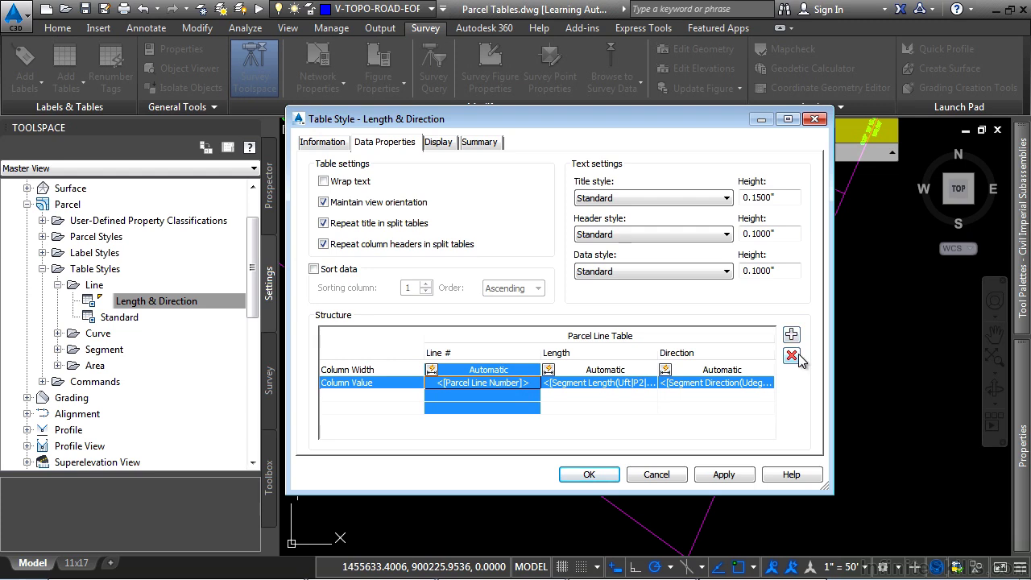
{"action": "double_click", "coordinate": [606, 387]}
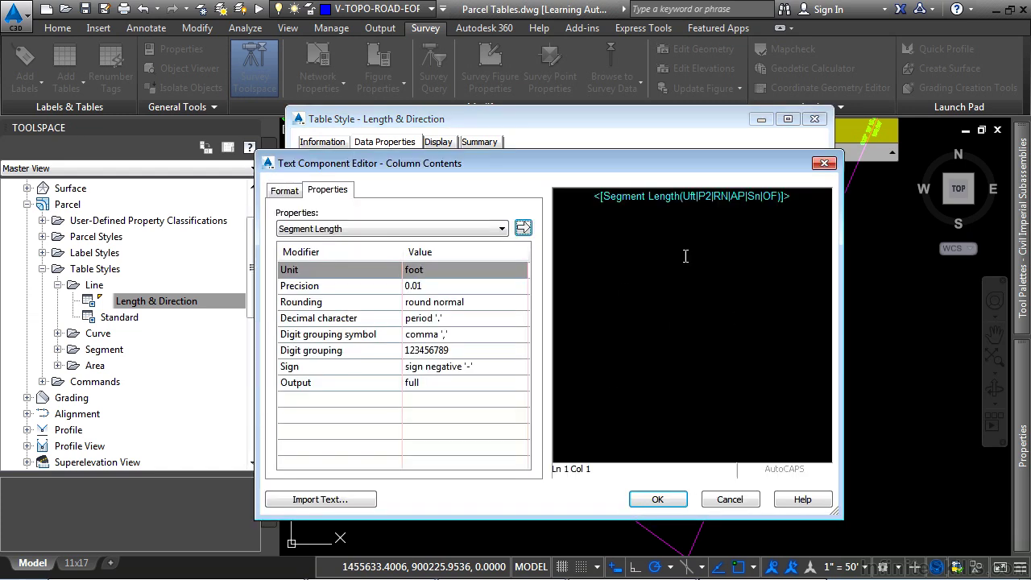
{"action": "left_click", "coordinate": [654, 202]}
{"action": "left_click", "coordinate": [432, 225]}
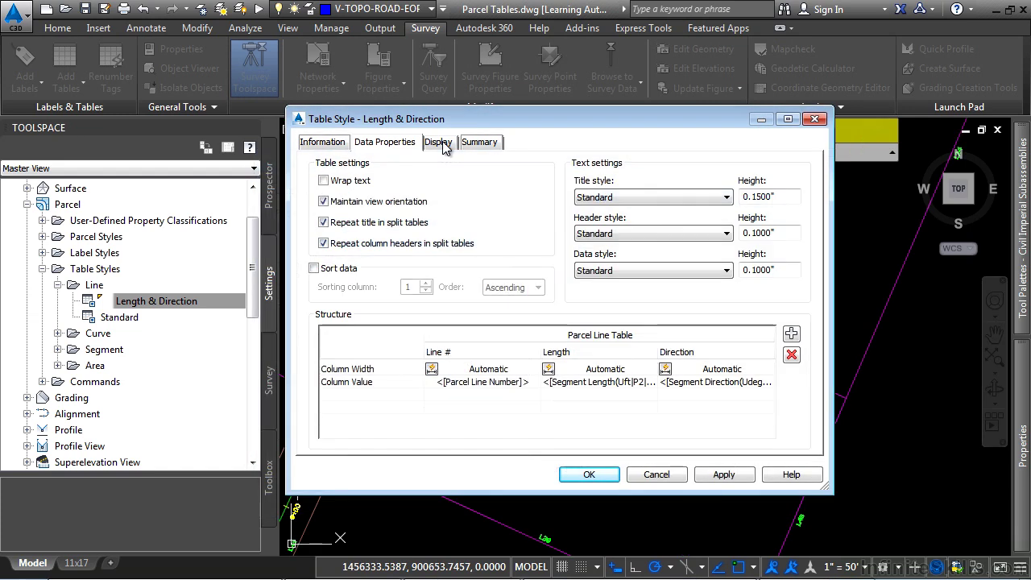
{"action": "left_click", "coordinate": [439, 143]}
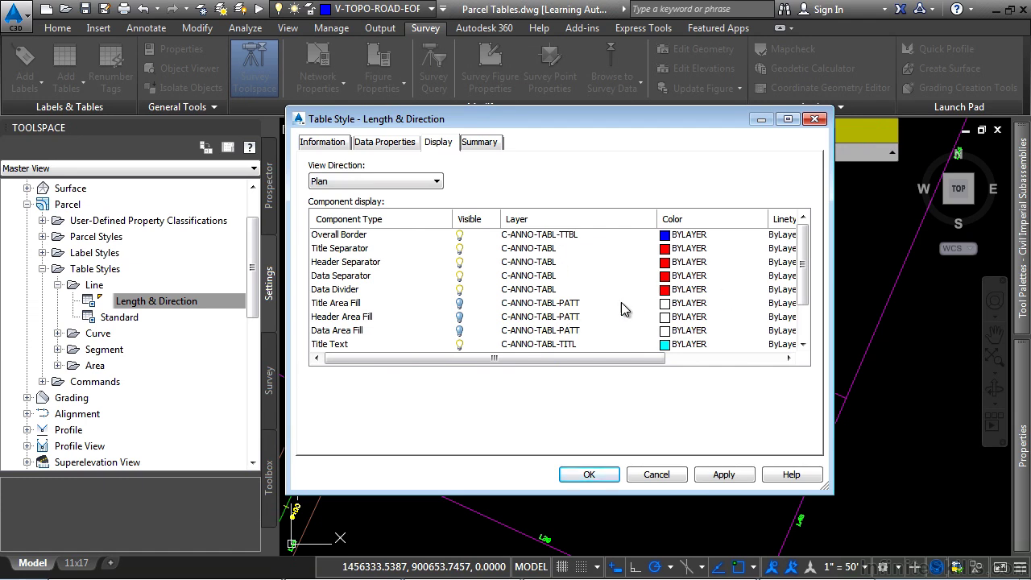
{"action": "key", "text": "Escape"}
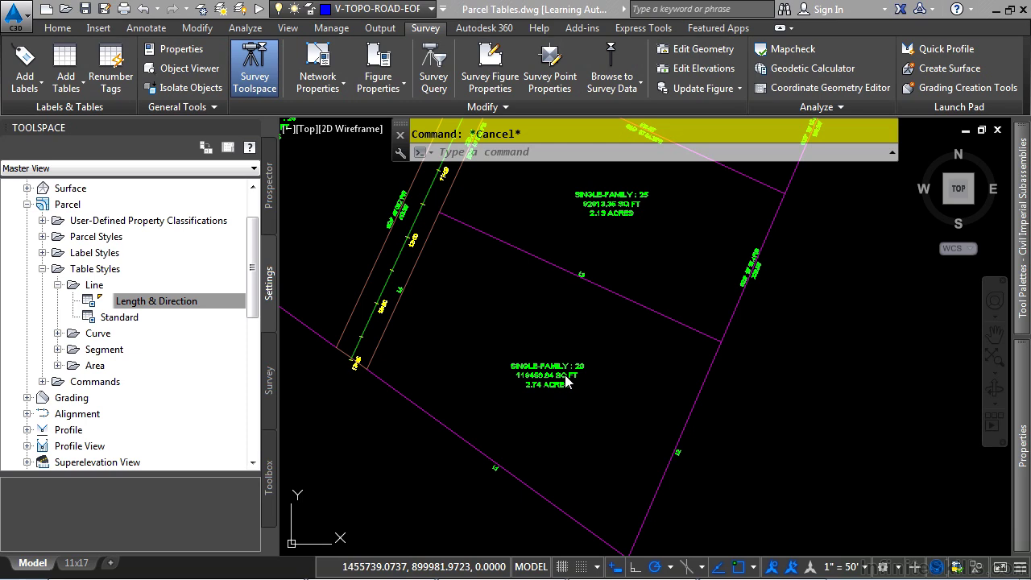
Start a parcel line table for single-family parcel 20 with the Length & Direction table style
{"action": "left_click", "coordinate": [531, 372]}
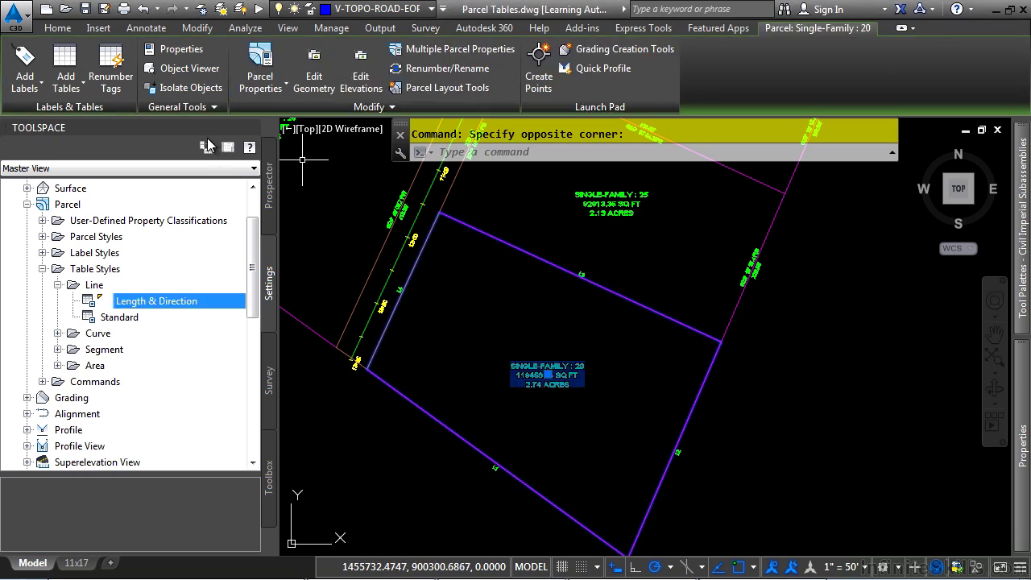
{"action": "left_click", "coordinate": [80, 95]}
{"action": "left_click", "coordinate": [97, 110]}
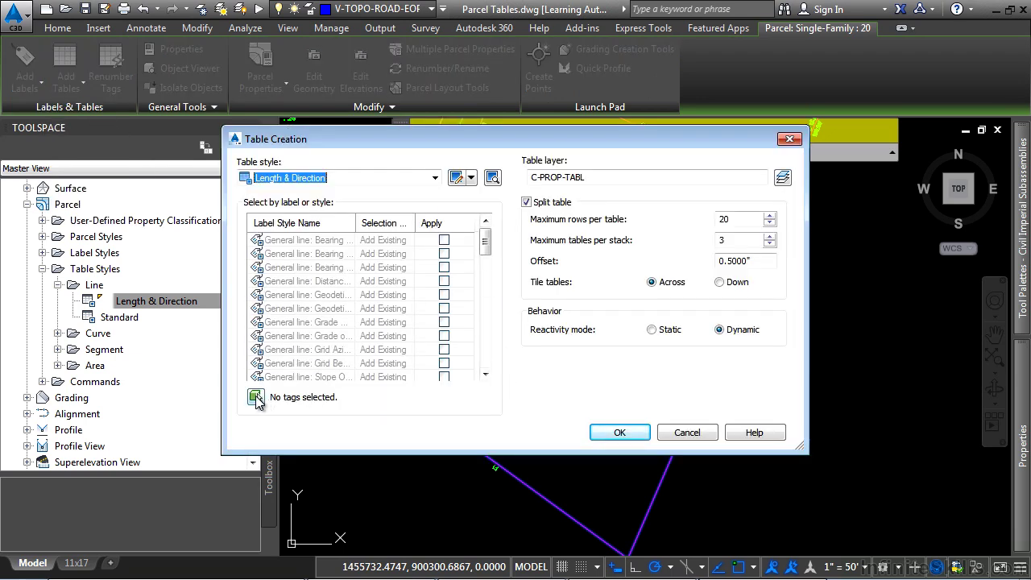
Try including the overall distance parcel line label style in the table, check its selection rule options, and exclude it again
{"action": "left_click_drag", "start_coordinate": [487, 246], "coordinate": [485, 326]}
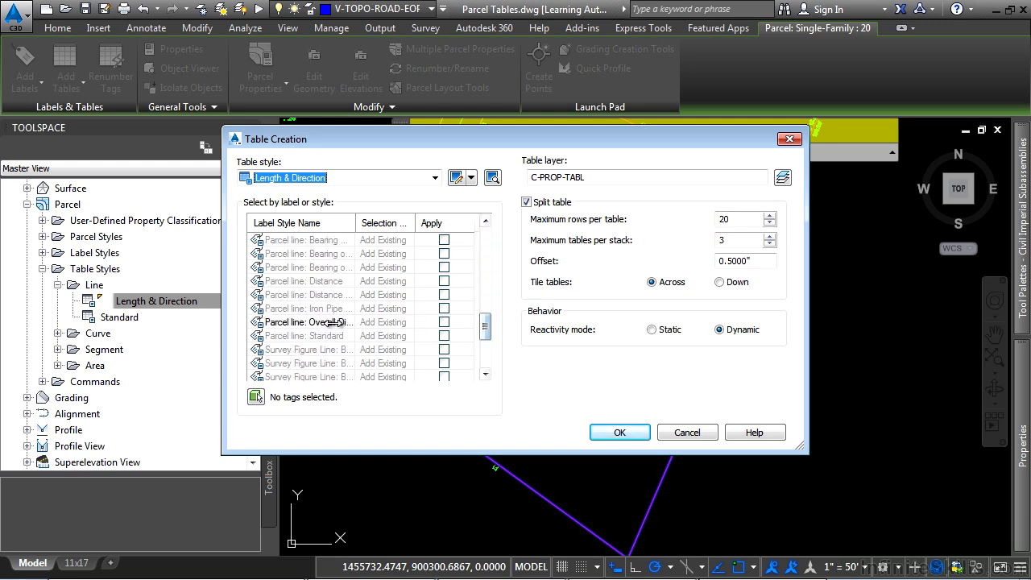
{"action": "left_click", "coordinate": [334, 322]}
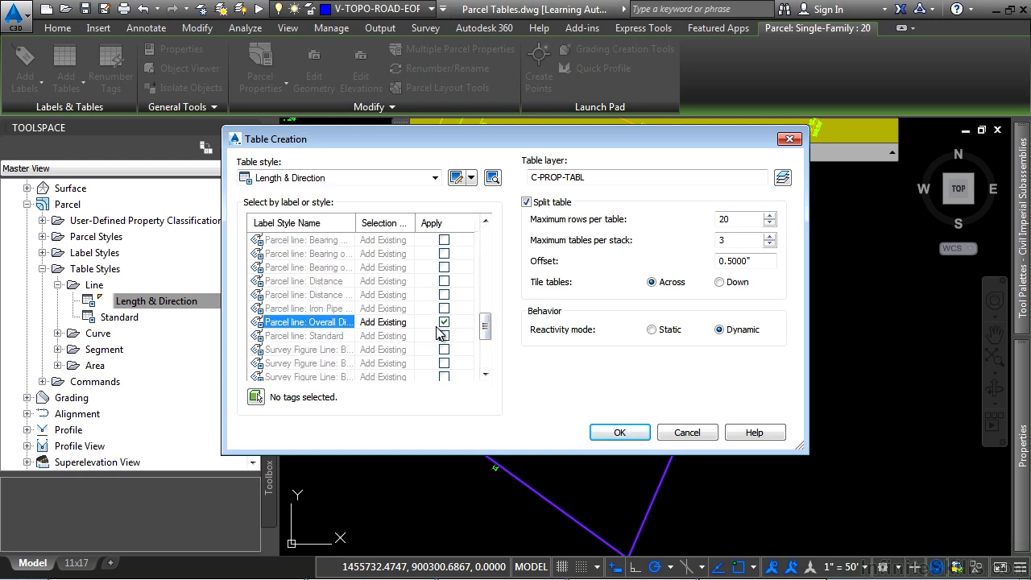
{"action": "left_click", "coordinate": [395, 322]}
{"action": "left_click", "coordinate": [409, 322]}
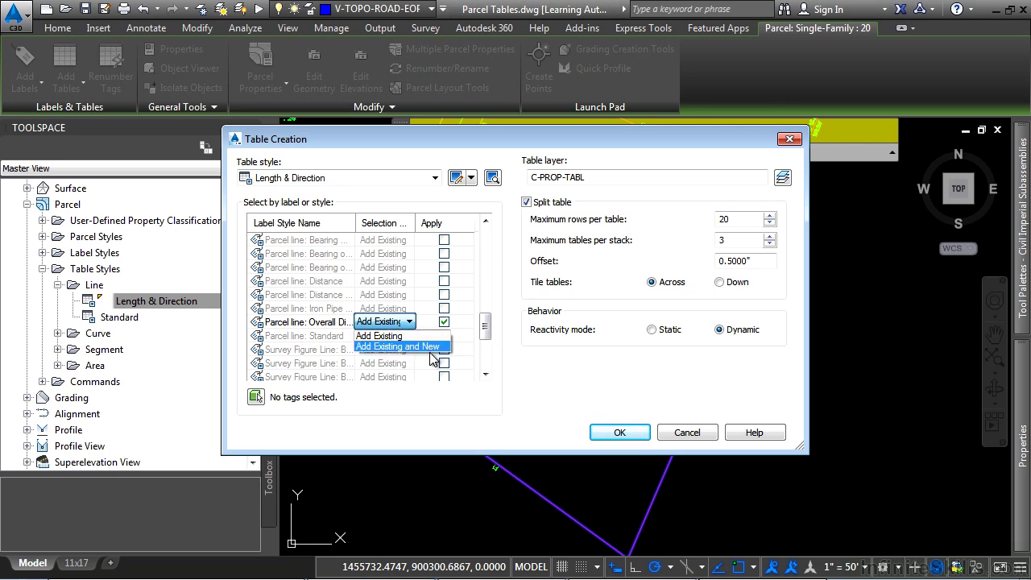
{"action": "left_click", "coordinate": [444, 325]}
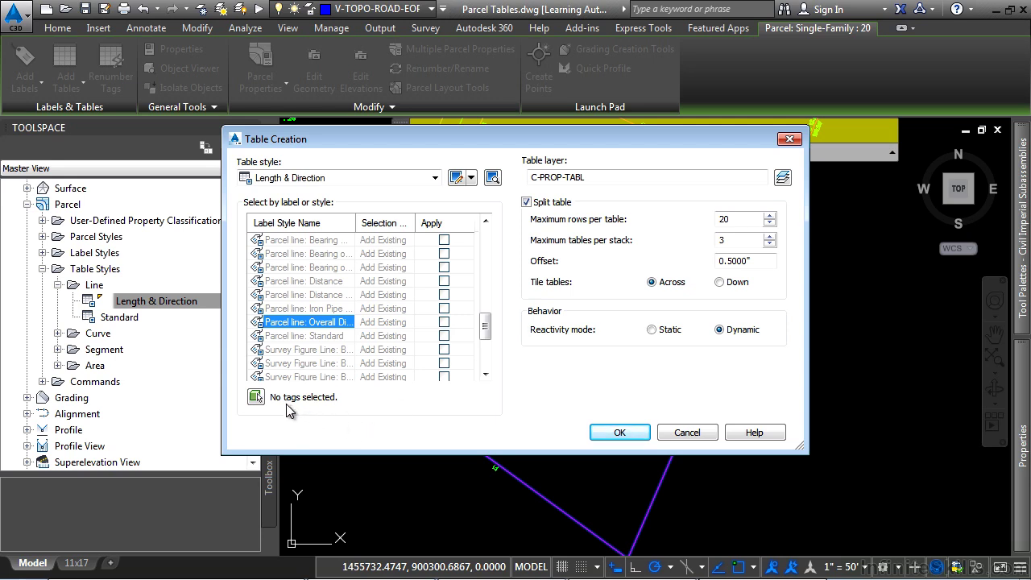
Select the four line tags around single-family parcel 20 for the table, leaving out labels that are not in tag mode
{"action": "key", "text": "Return"}
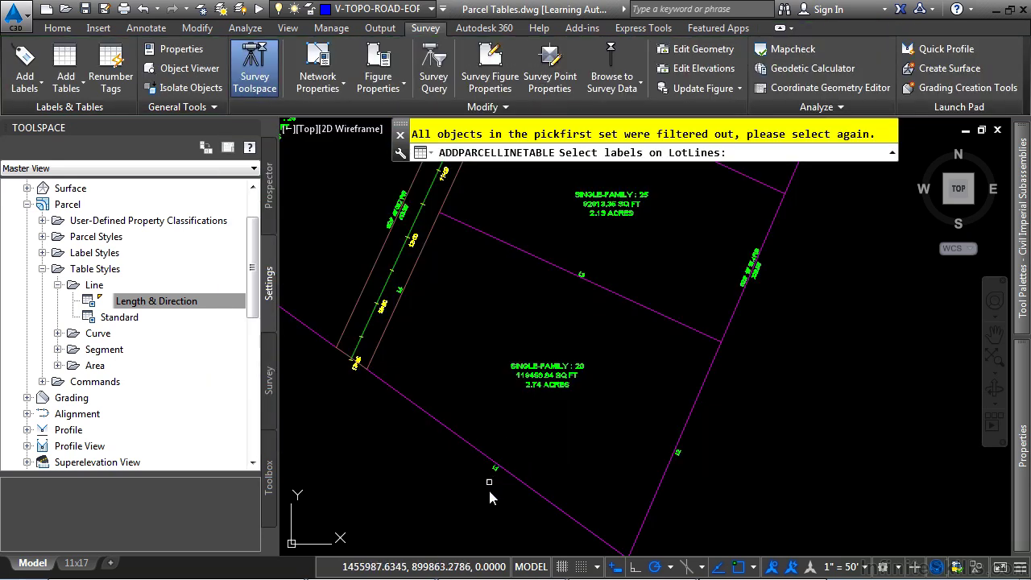
{"action": "left_click", "coordinate": [813, 283]}
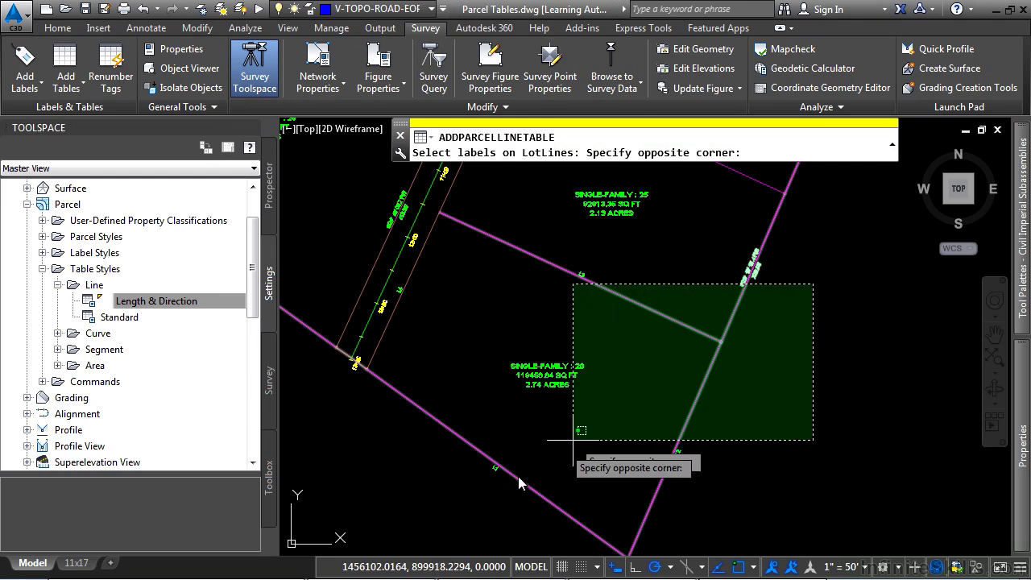
{"action": "left_click", "coordinate": [382, 514]}
{"action": "left_click", "coordinate": [558, 249]}
{"action": "left_click", "coordinate": [615, 314]}
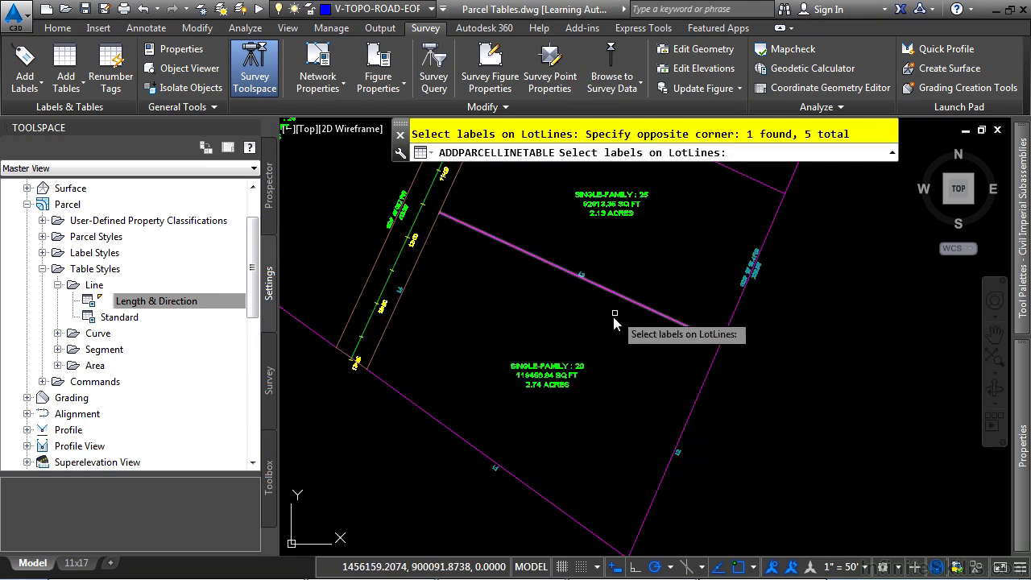
{"action": "key", "text": "Return"}
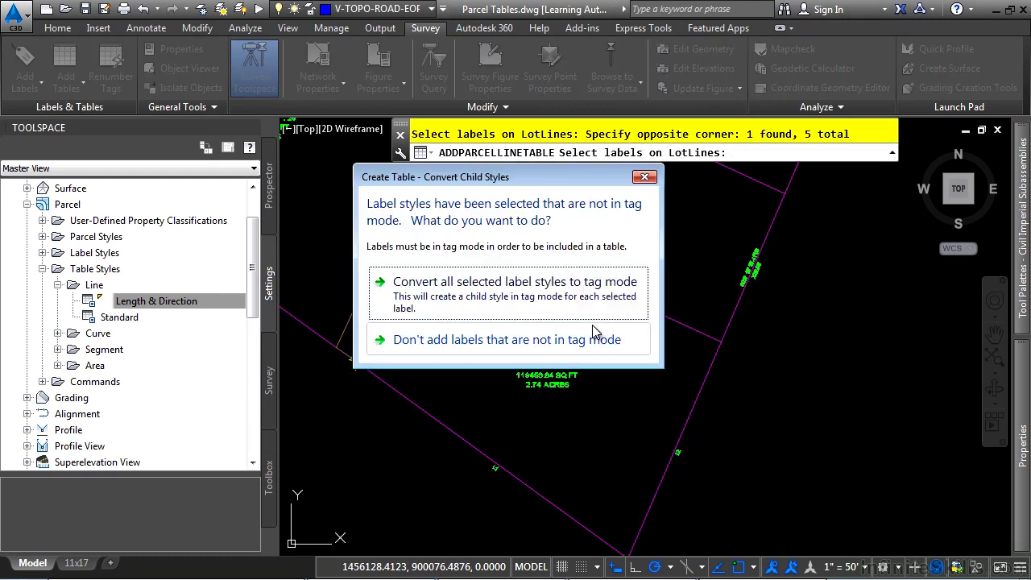
{"action": "left_click", "coordinate": [447, 339]}
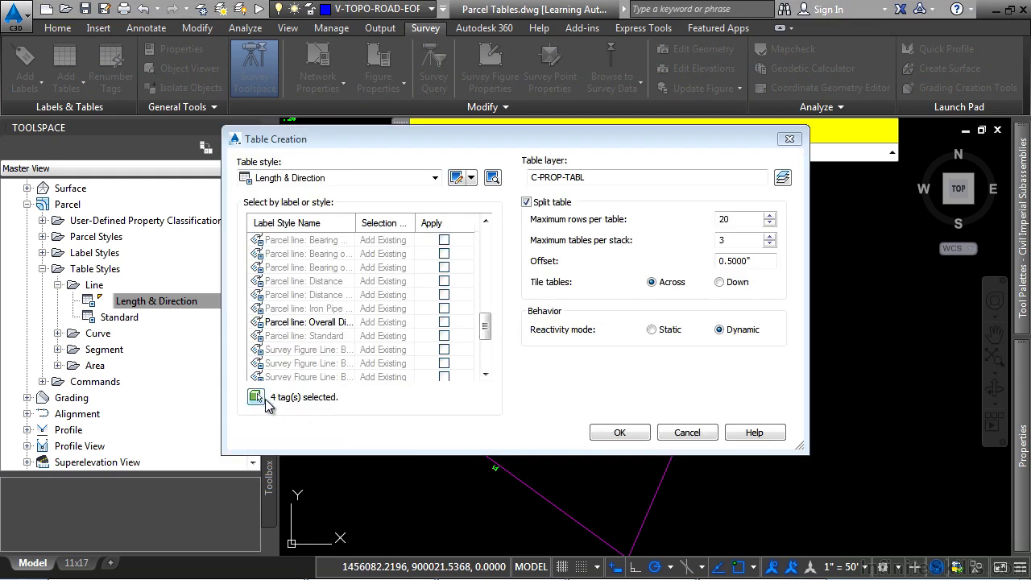
Create the parcel line table and place it in the empty area east of single-family parcel 20
{"action": "left_click", "coordinate": [616, 432]}
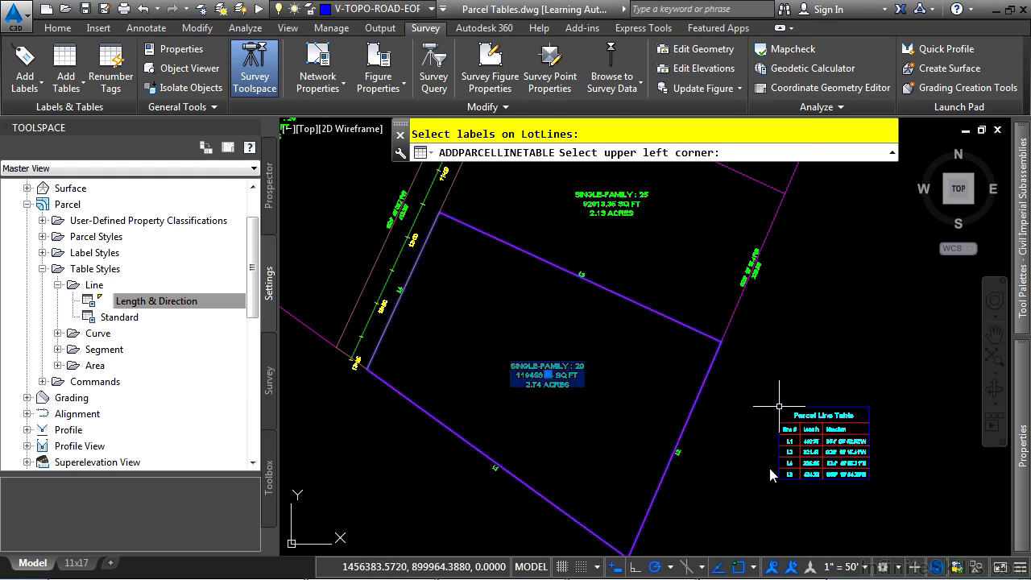
{"action": "left_click", "coordinate": [779, 406]}
{"action": "scroll", "coordinate": [820, 473], "scroll_direction": "up", "scroll_amount": 4}
{"action": "middle_click_drag", "start_coordinate": [820, 473], "coordinate": [604, 449]}
{"action": "scroll", "coordinate": [628, 438], "scroll_direction": "up", "scroll_amount": 2}
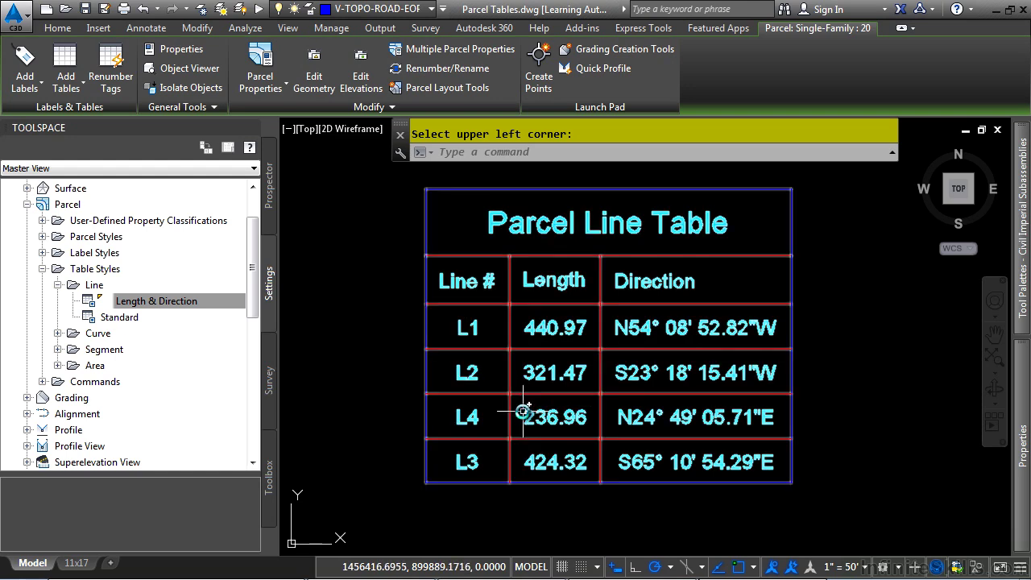
Enable data sorting by column 1 in ascending order in the Length & Direction table style
{"action": "left_click", "coordinate": [133, 303]}
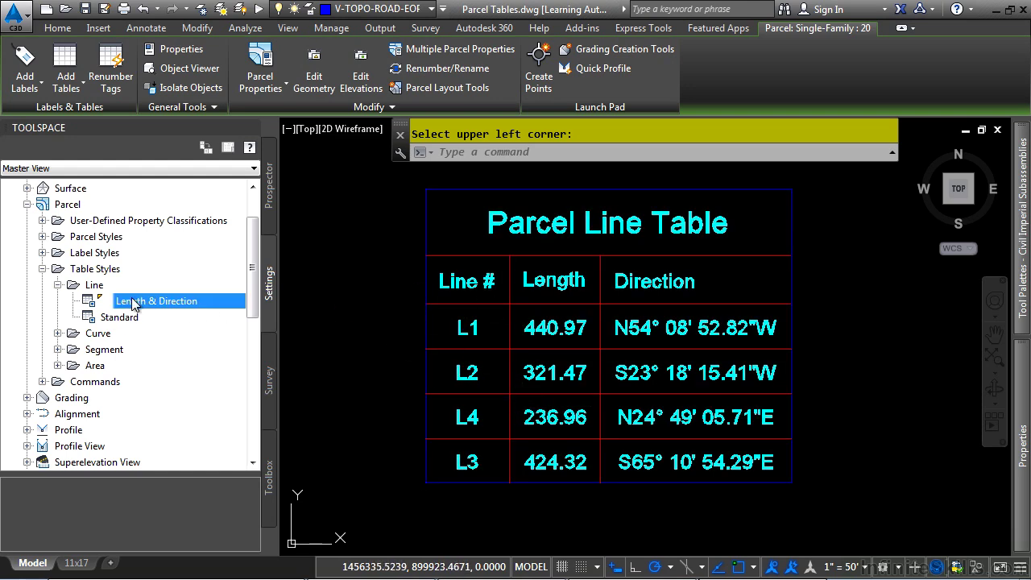
{"action": "double_click", "coordinate": [133, 303]}
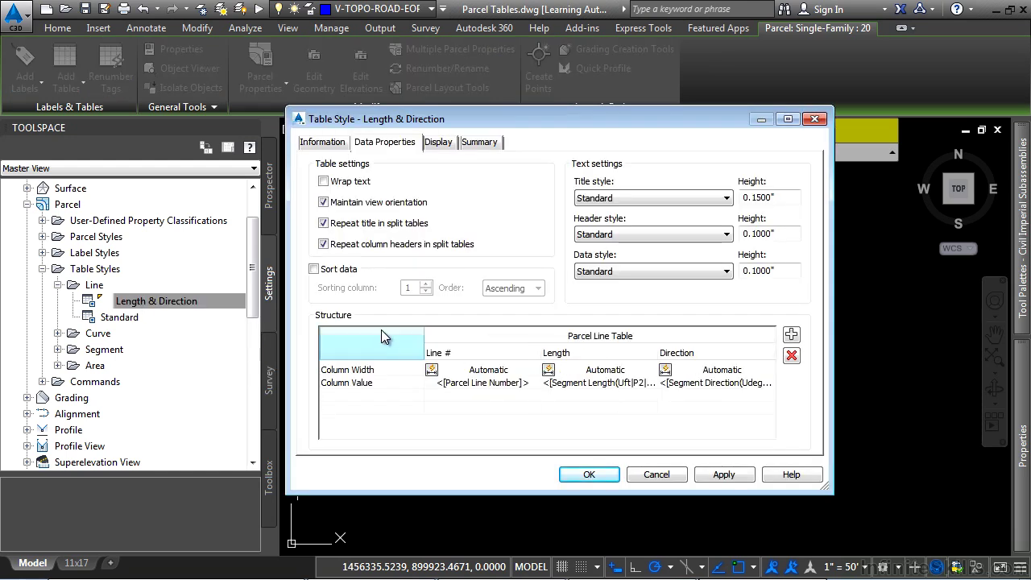
{"action": "left_click", "coordinate": [314, 269]}
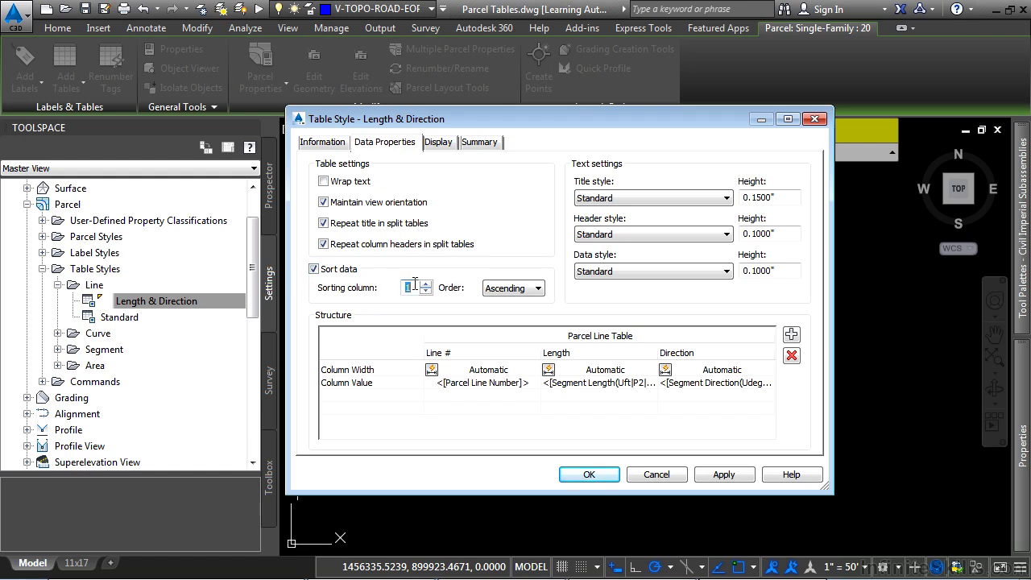
{"action": "left_click", "coordinate": [589, 474]}
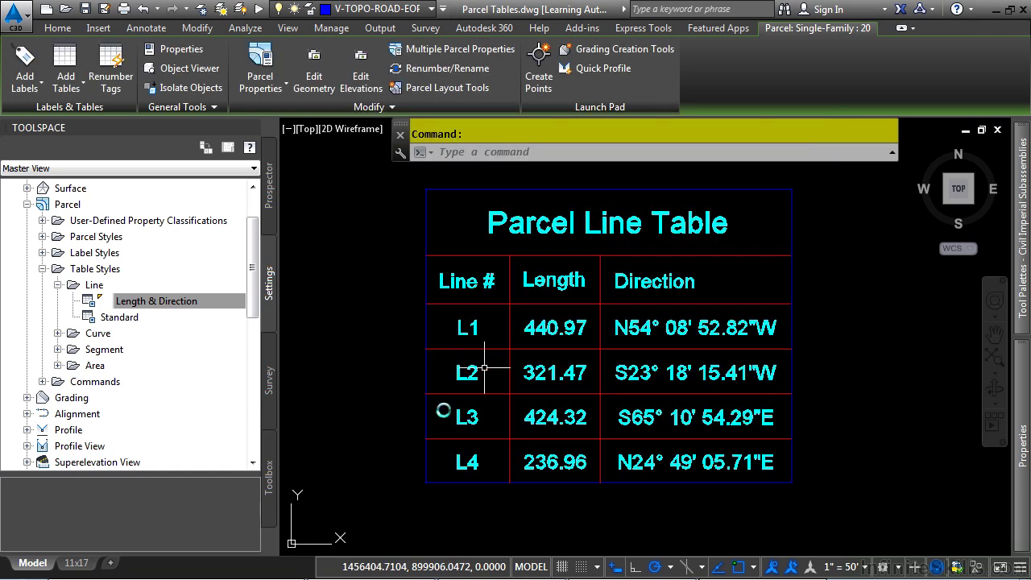
Select the segment label on the northwest line of single-family parcel 26 and extend the selection to all similar parcel segment labels
{"action": "scroll", "coordinate": [487, 361], "scroll_direction": "down", "scroll_amount": 5}
{"action": "key", "text": "Escape"}
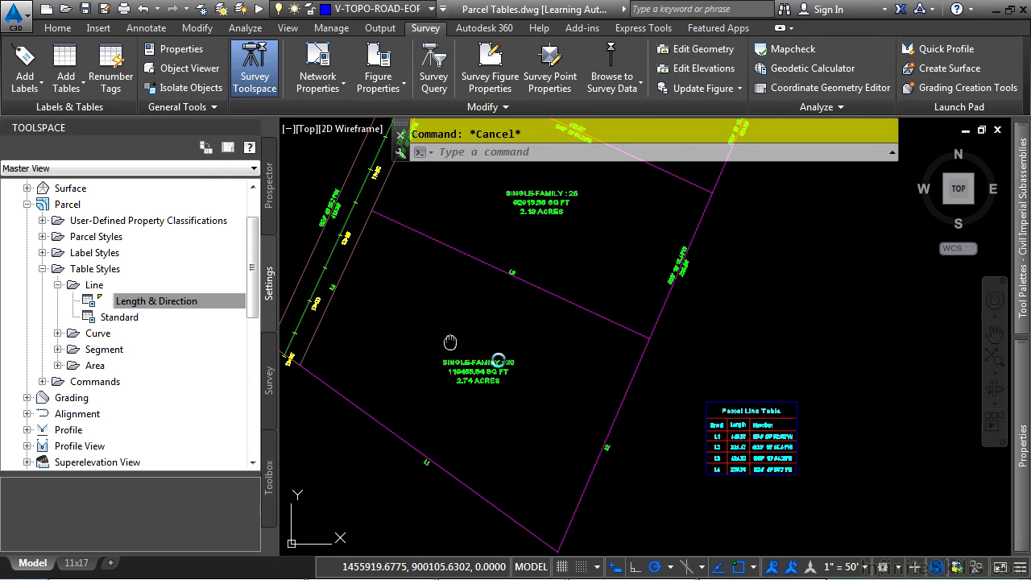
{"action": "middle_click_drag", "start_coordinate": [422, 303], "coordinate": [696, 427]}
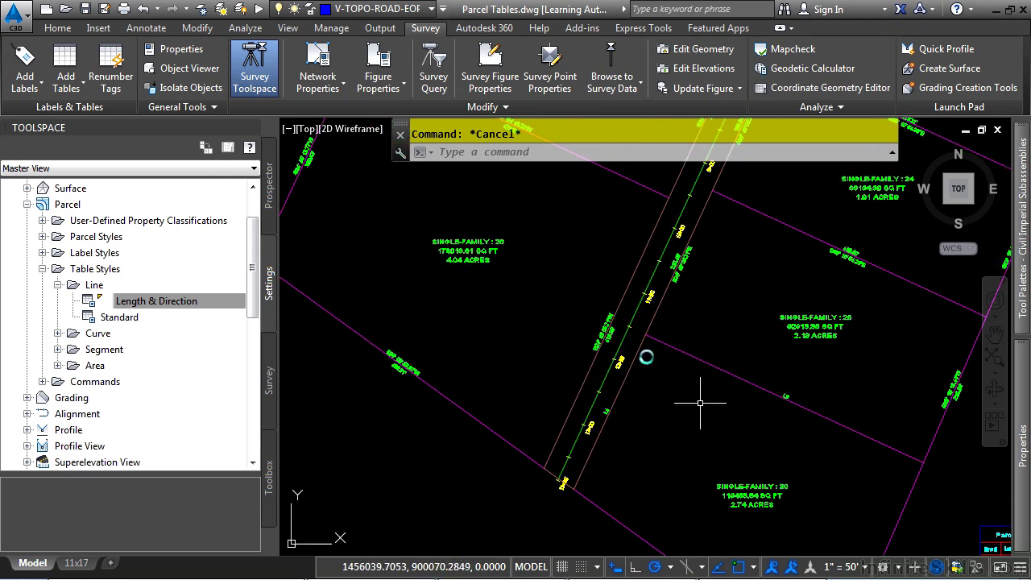
{"action": "left_click", "coordinate": [306, 157]}
{"action": "right_click", "coordinate": [387, 212]}
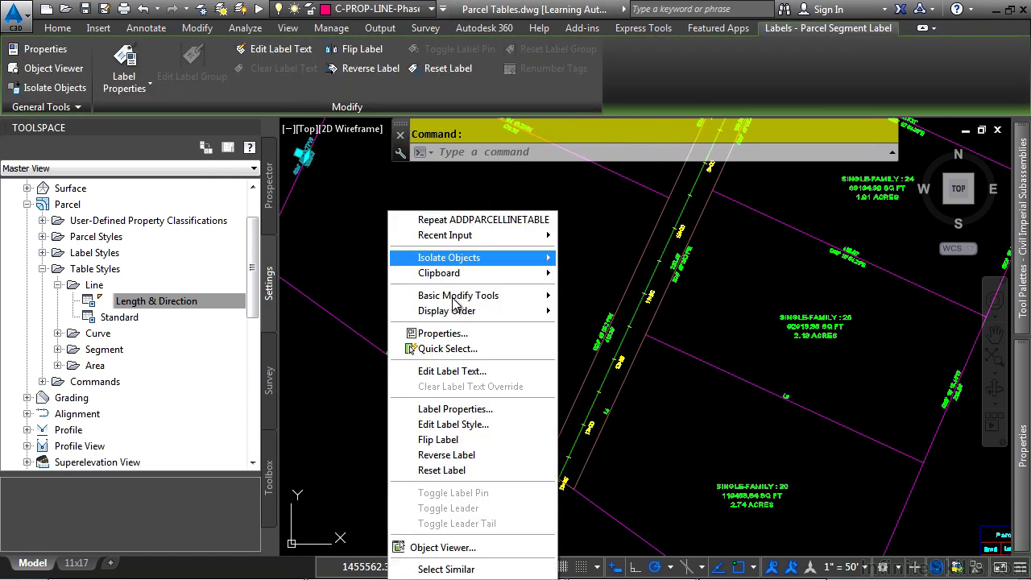
{"action": "left_click", "coordinate": [455, 569]}
{"action": "mouse_move", "coordinate": [1019, 435]}
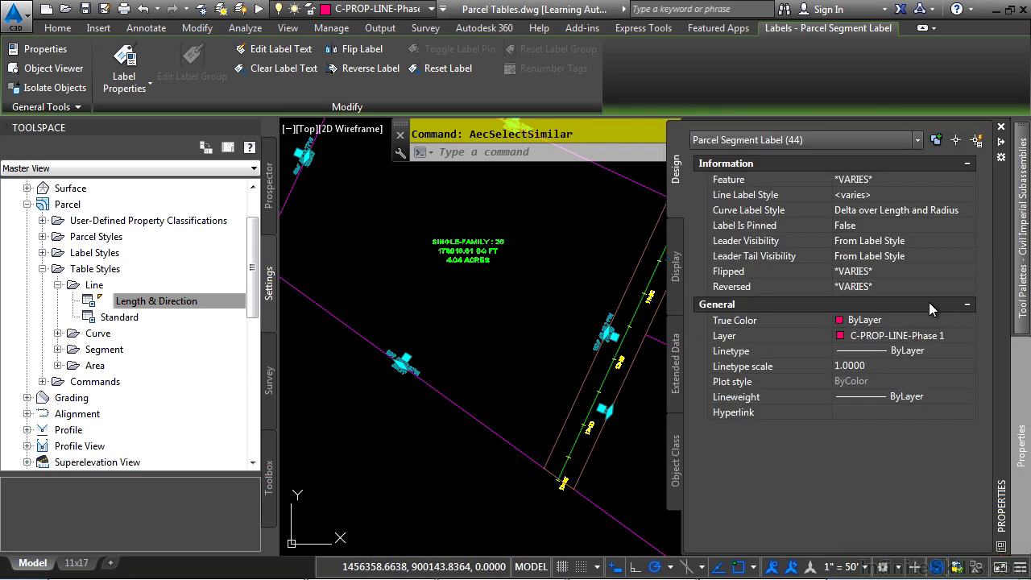
Set the line label style of the selected parcel segment labels to Bearing over Distance (TAGS)
{"action": "left_click", "coordinate": [940, 194]}
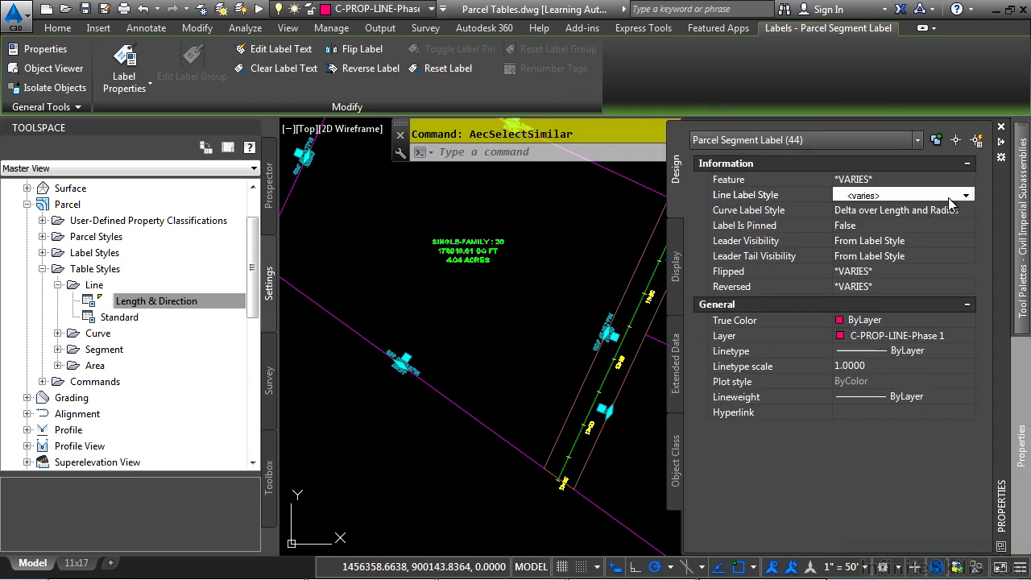
{"action": "left_click", "coordinate": [964, 195]}
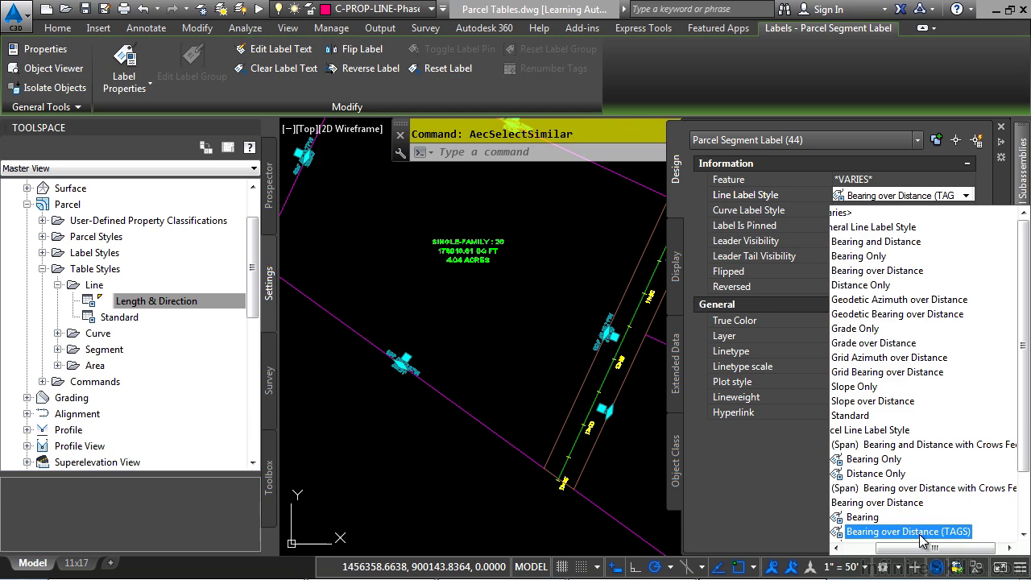
{"action": "left_click", "coordinate": [926, 531]}
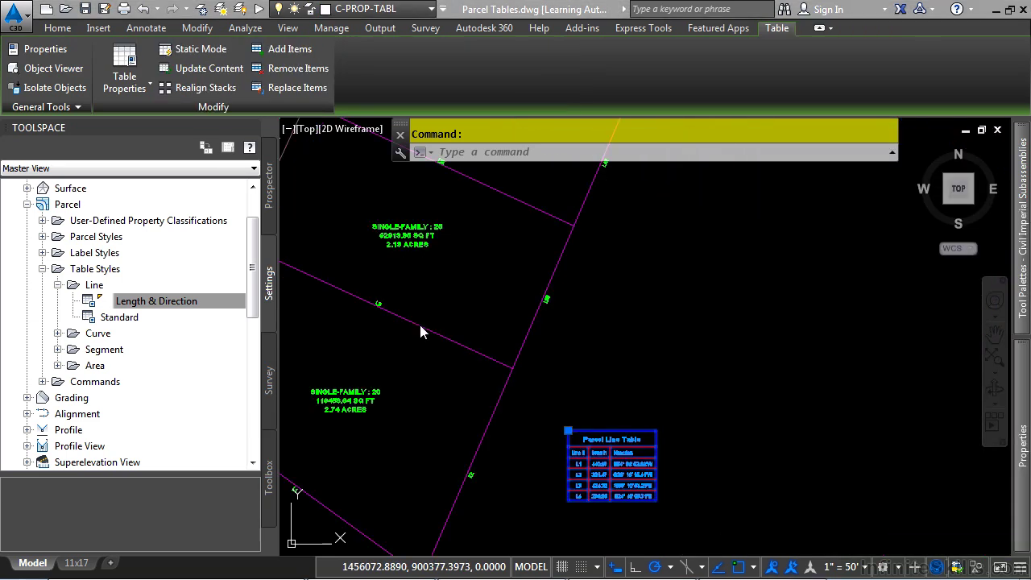
Add the line tags of the whole subdivision to the existing parcel line table by window-selecting them in the drawing
{"action": "left_click", "coordinate": [286, 50]}
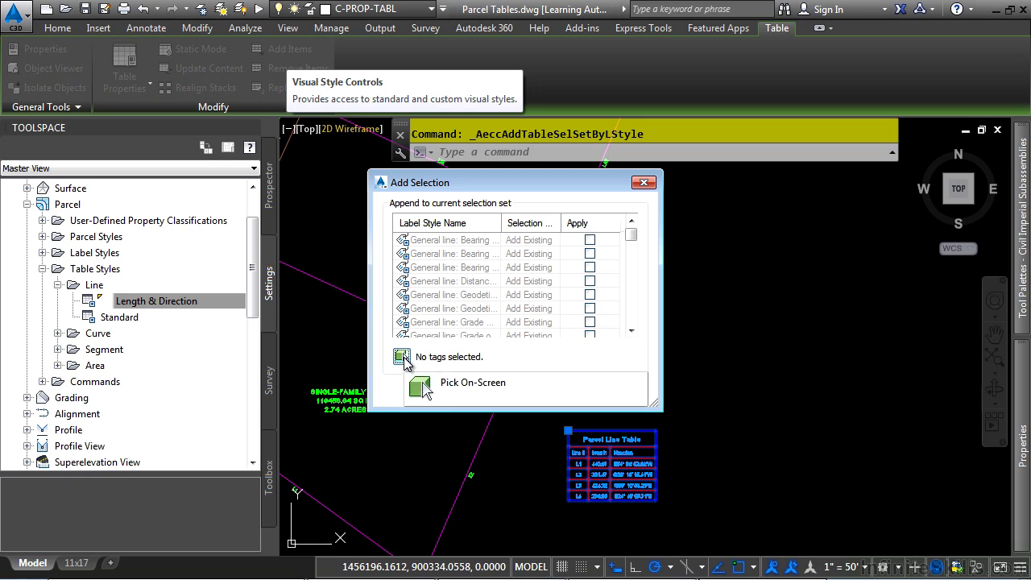
{"action": "left_click", "coordinate": [402, 358]}
{"action": "scroll", "coordinate": [464, 261], "scroll_direction": "down", "scroll_amount": 10}
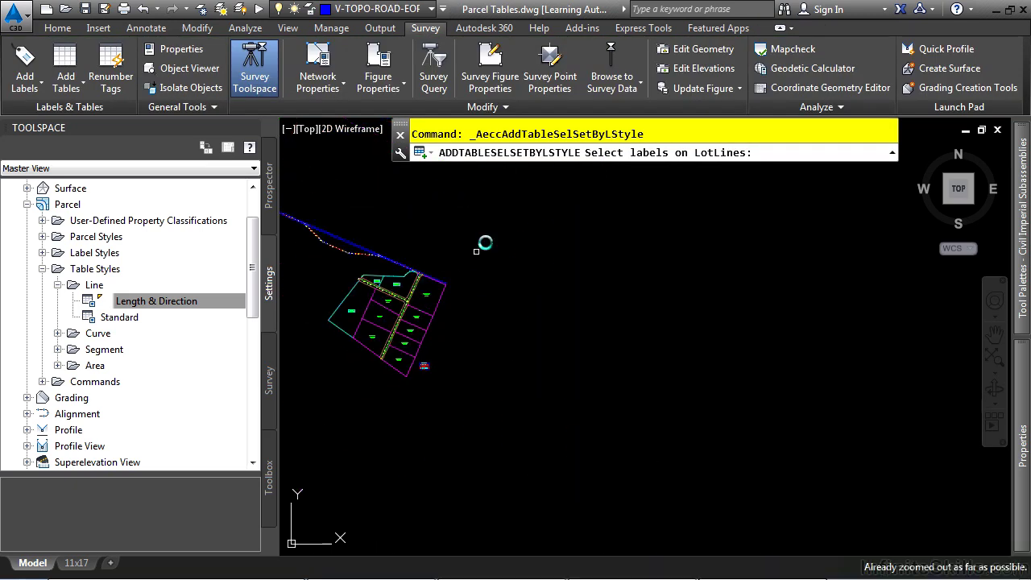
{"action": "left_click", "coordinate": [491, 238]}
{"action": "left_click", "coordinate": [316, 410]}
{"action": "key", "text": "Return"}
{"action": "left_click", "coordinate": [481, 389]}
Examine the expanded parcel line tables and compare their line numbers with the tags on the surrounding parcel lines
{"action": "scroll", "coordinate": [434, 372], "scroll_direction": "up", "scroll_amount": 5}
{"action": "scroll", "coordinate": [426, 368], "scroll_direction": "up", "scroll_amount": 4}
{"action": "middle_click_drag", "start_coordinate": [412, 355], "coordinate": [845, 347]}
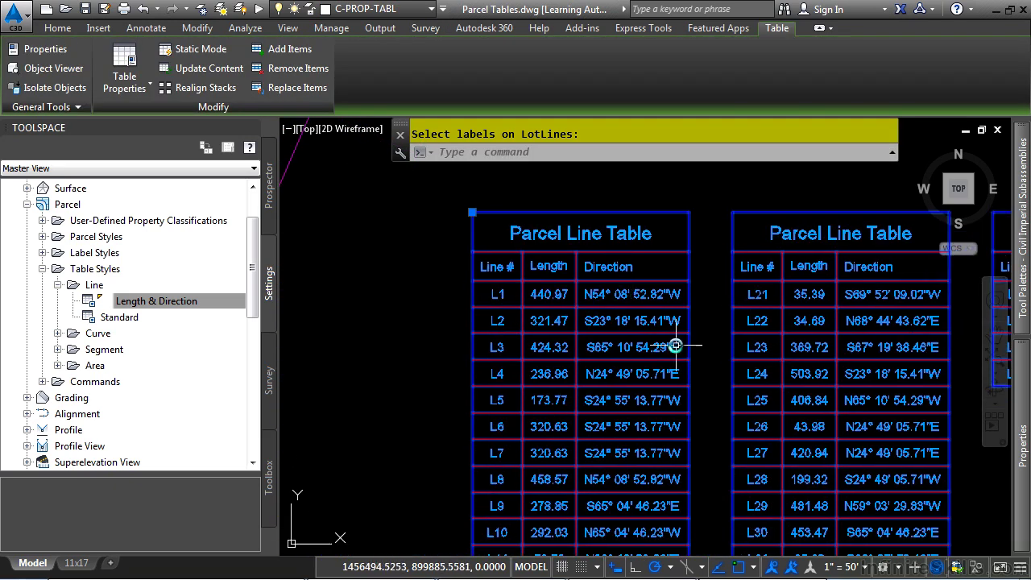
{"action": "scroll", "coordinate": [583, 357], "scroll_direction": "down", "scroll_amount": 4}
{"action": "middle_click_drag", "start_coordinate": [463, 290], "coordinate": [632, 428]}
{"action": "middle_click_drag", "start_coordinate": [491, 177], "coordinate": [671, 465]}
{"action": "scroll", "coordinate": [656, 299], "scroll_direction": "up", "scroll_amount": 6}
{"action": "middle_click_drag", "start_coordinate": [660, 215], "coordinate": [659, 434]}
{"action": "middle_click_drag", "start_coordinate": [678, 242], "coordinate": [603, 410]}
{"action": "middle_click_drag", "start_coordinate": [653, 198], "coordinate": [451, 407]}
{"action": "scroll", "coordinate": [677, 275], "scroll_direction": "down", "scroll_amount": 4}
{"action": "middle_click_drag", "start_coordinate": [652, 300], "coordinate": [667, 471]}
{"action": "mouse_move", "coordinate": [475, 438]}
{"action": "middle_mouse_down"}
{"action": "mouse_move", "coordinate": [690, 357]}
{"action": "mouse_move", "coordinate": [437, 329]}
{"action": "middle_mouse_up"}
{"action": "mouse_move", "coordinate": [634, 437]}
{"action": "middle_mouse_down"}
{"action": "mouse_move", "coordinate": [513, 298]}
{"action": "mouse_move", "coordinate": [521, 484]}
{"action": "middle_mouse_up"}
{"action": "middle_click_drag", "start_coordinate": [705, 287], "coordinate": [571, 524]}
{"action": "middle_click_drag", "start_coordinate": [586, 481], "coordinate": [709, 522]}
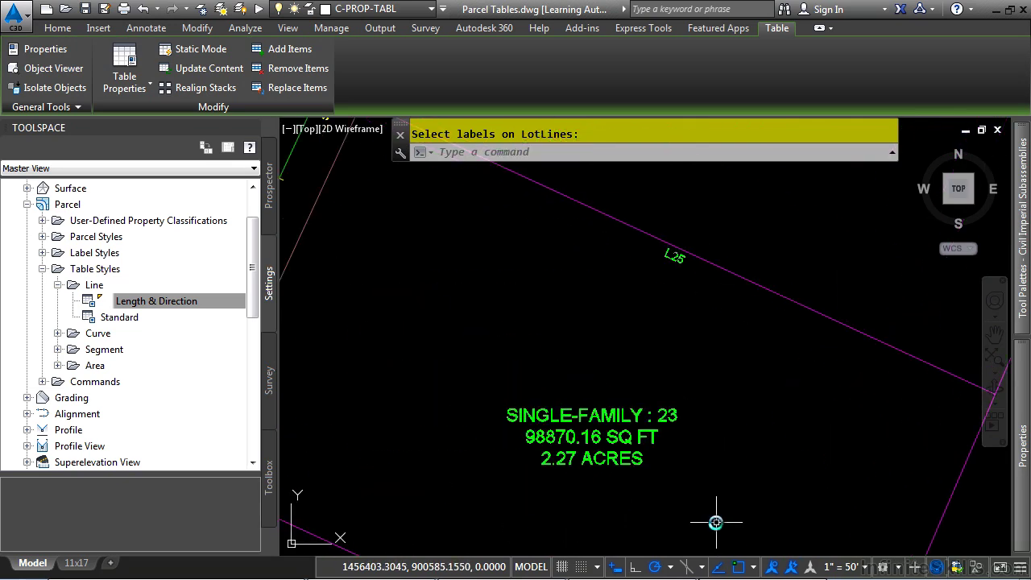